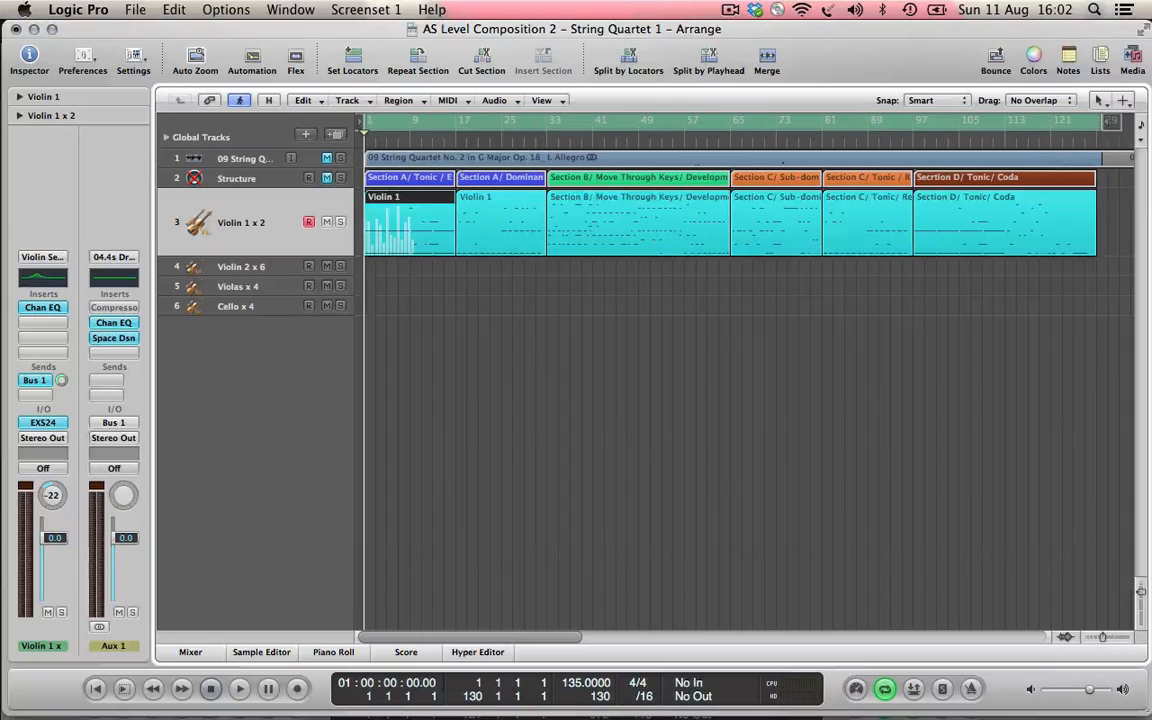
Inspect the start and anchor of the String Quartet No. 2 audio region in the Sample Editor, and close the editor
click(784, 160)
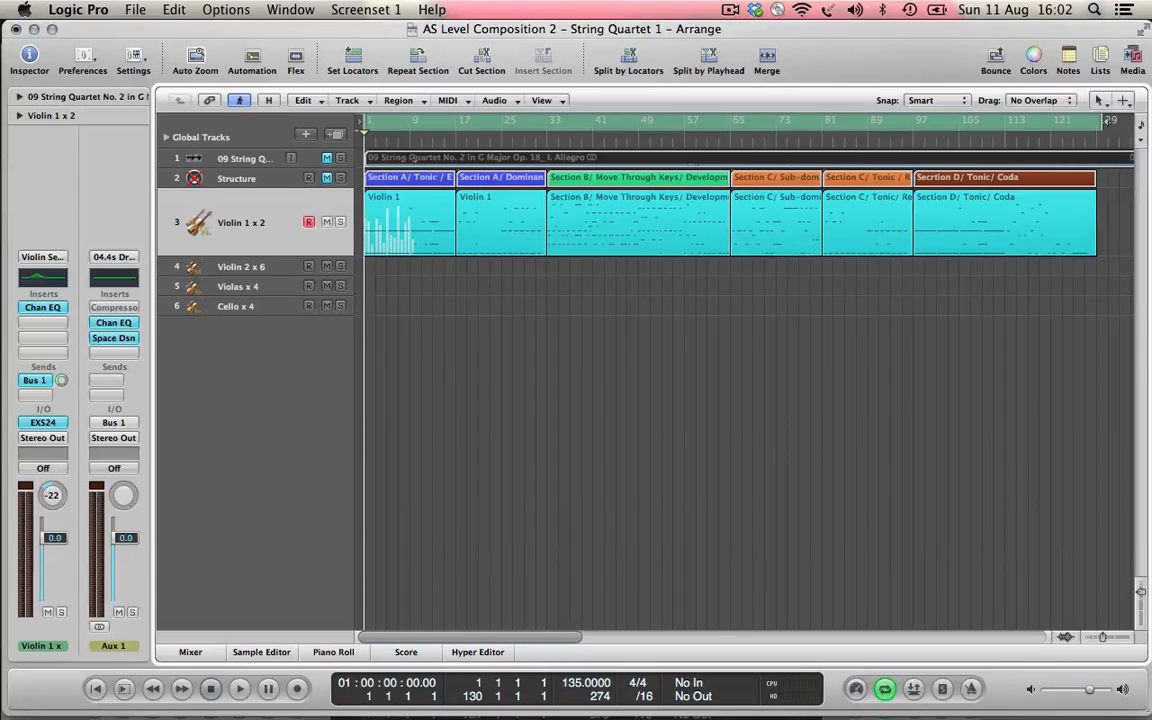
double_click(413, 158)
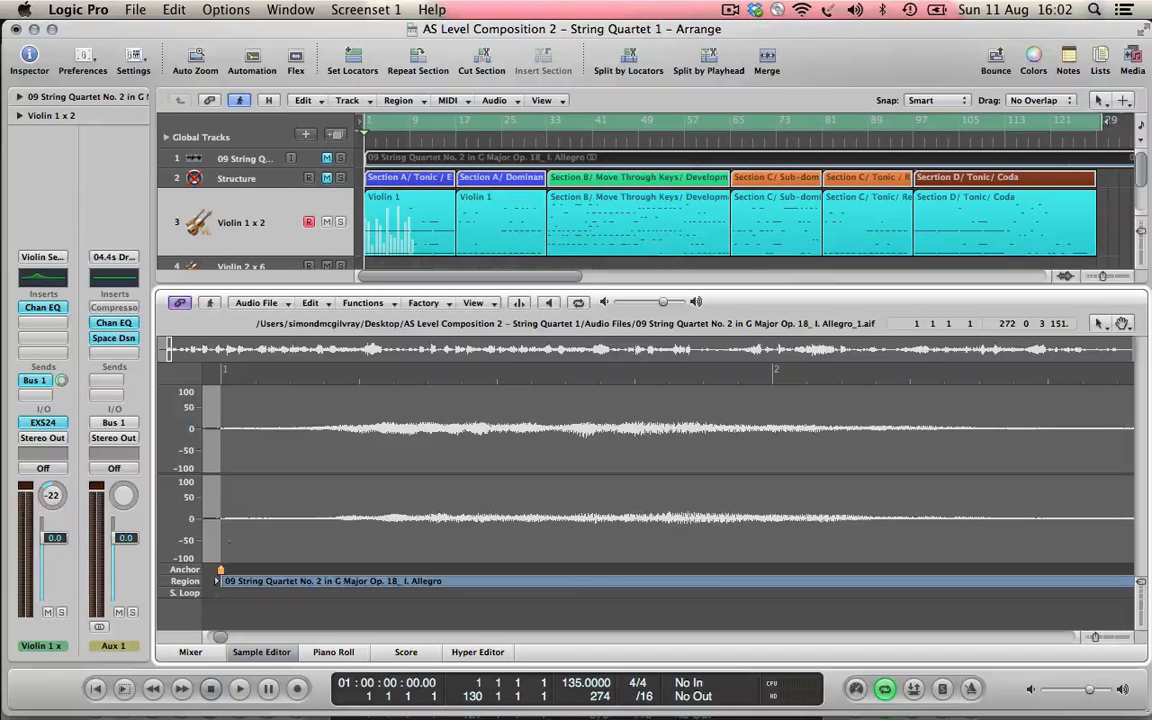
drag(221, 571, 221, 574)
click(255, 650)
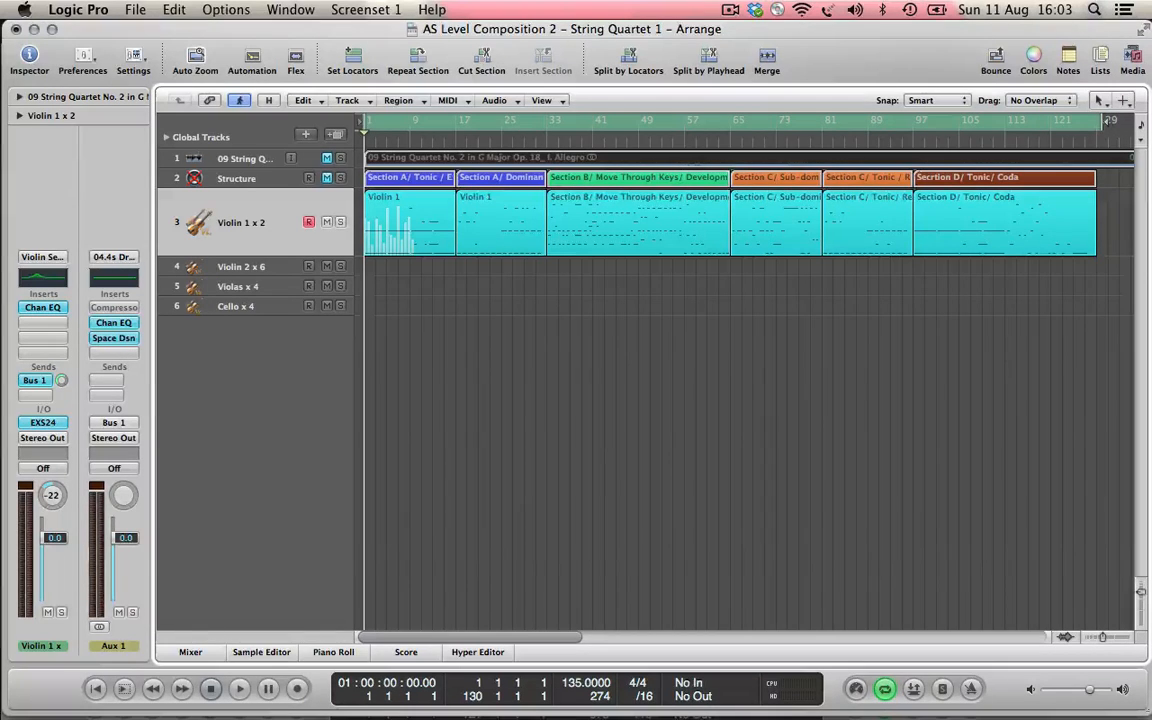
click(665, 325)
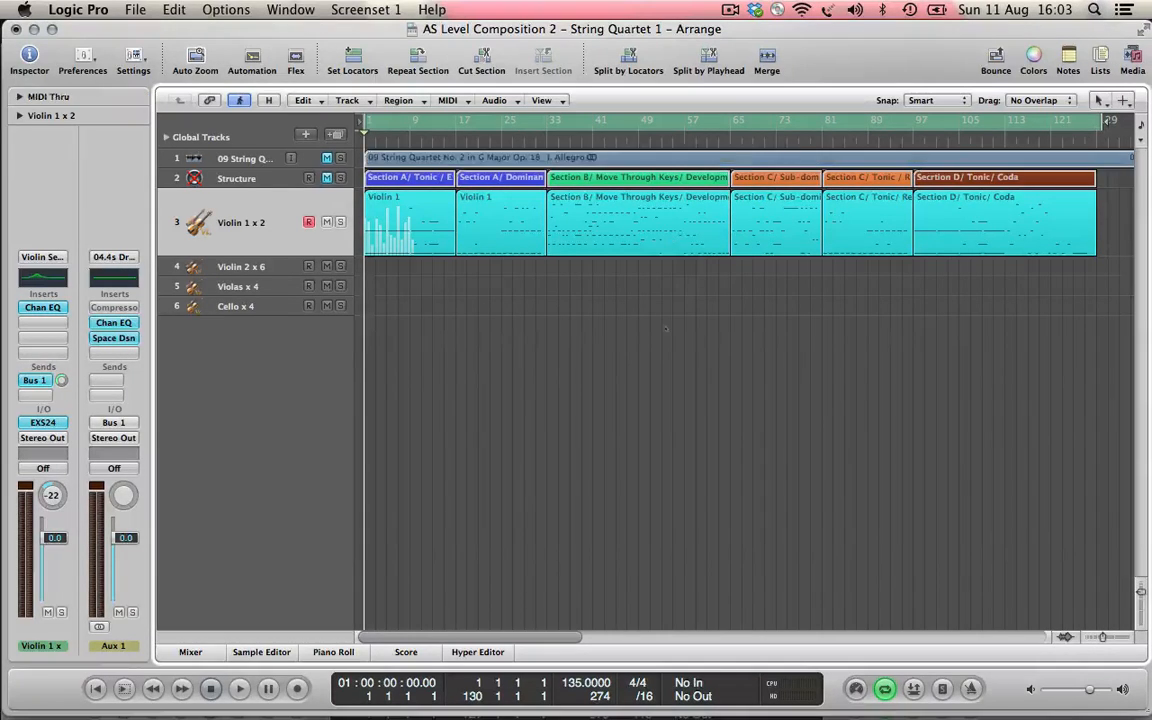
Select the Structure track, view its sections against a Time ruler, and restore the Bar ruler
click(222, 178)
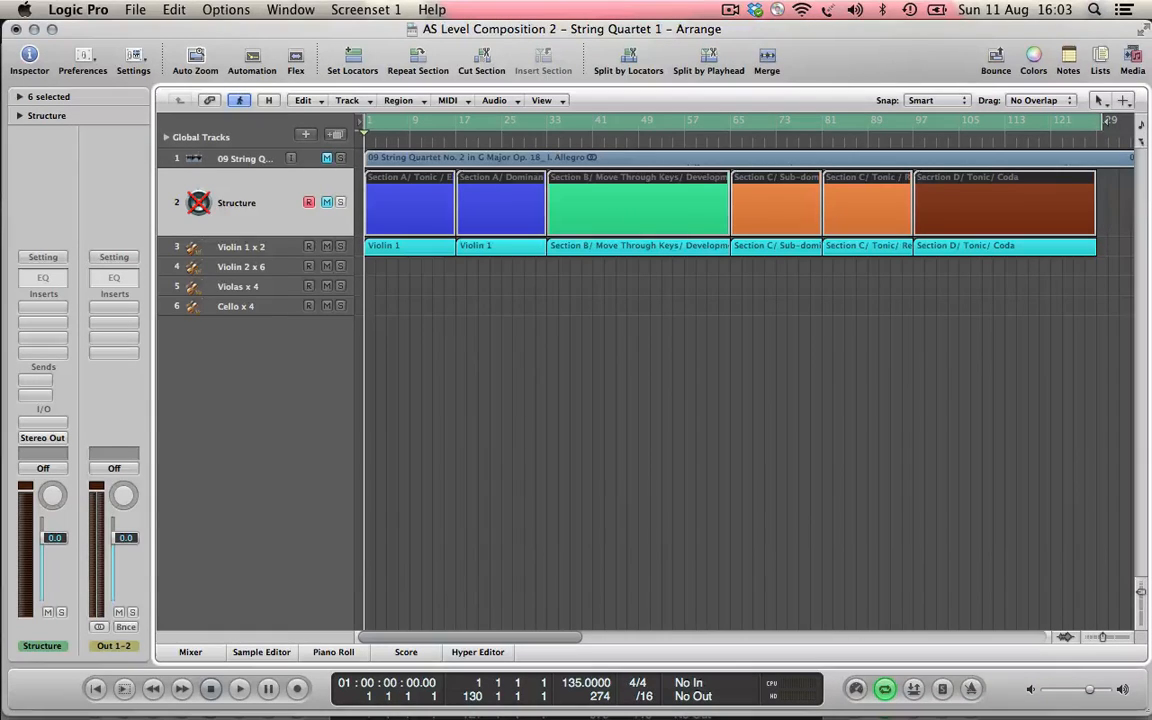
click(1141, 124)
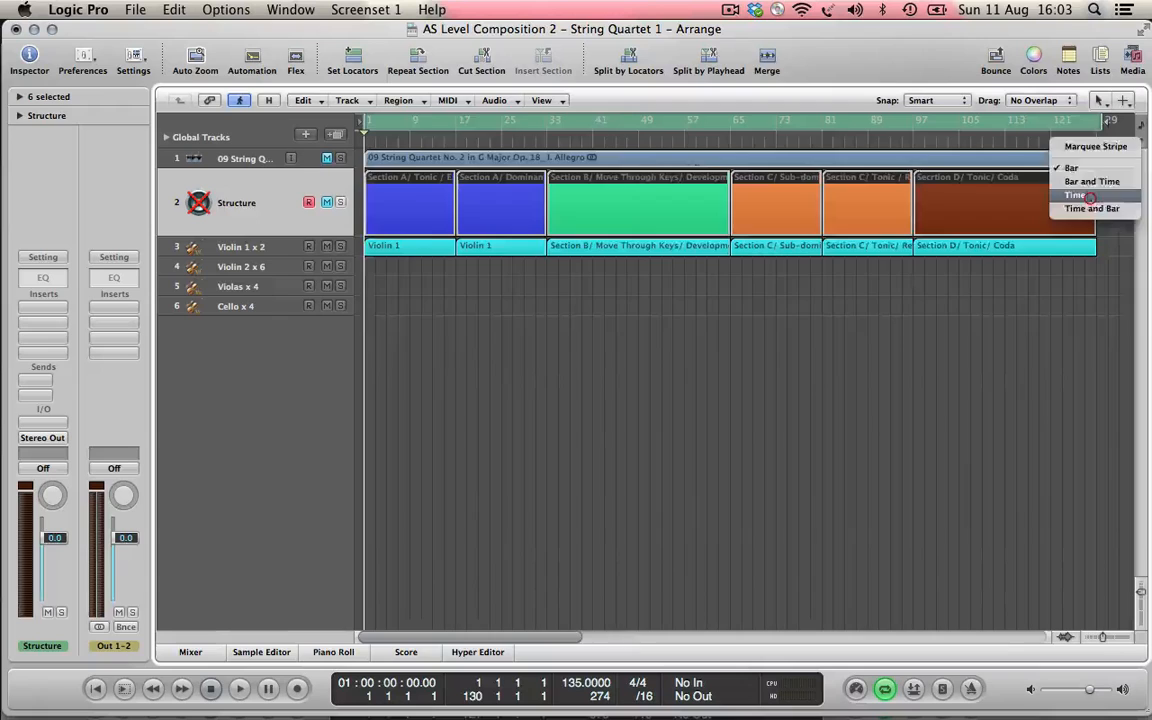
click(1090, 197)
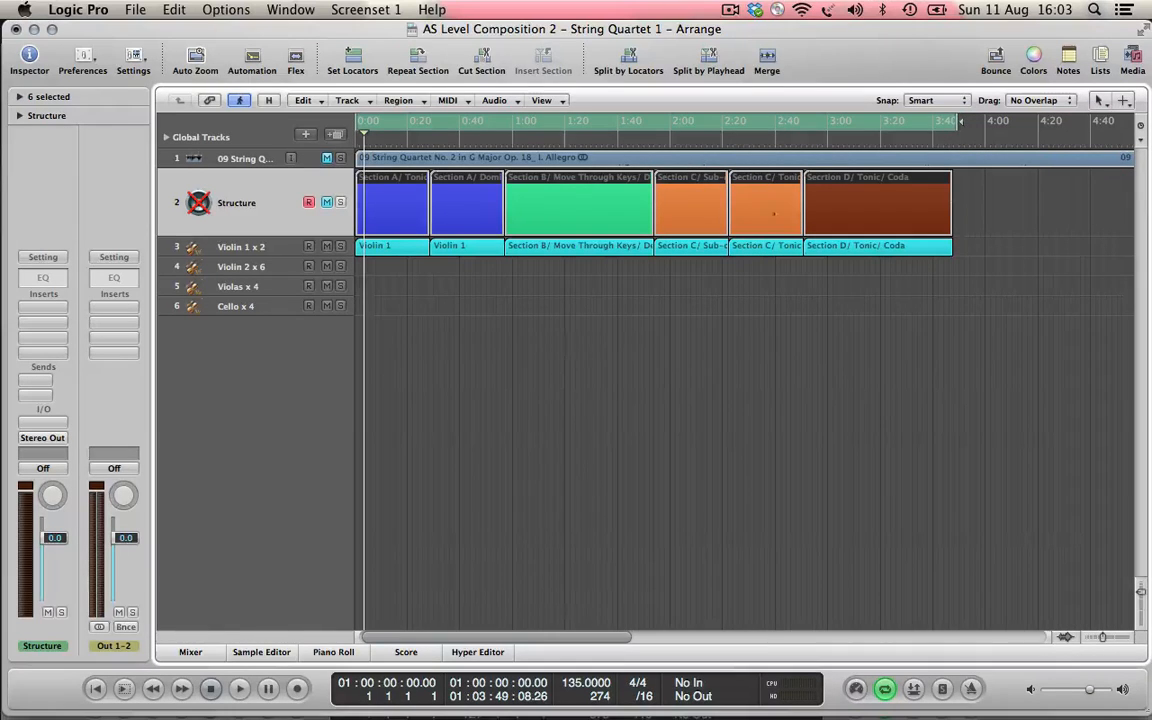
click(1140, 127)
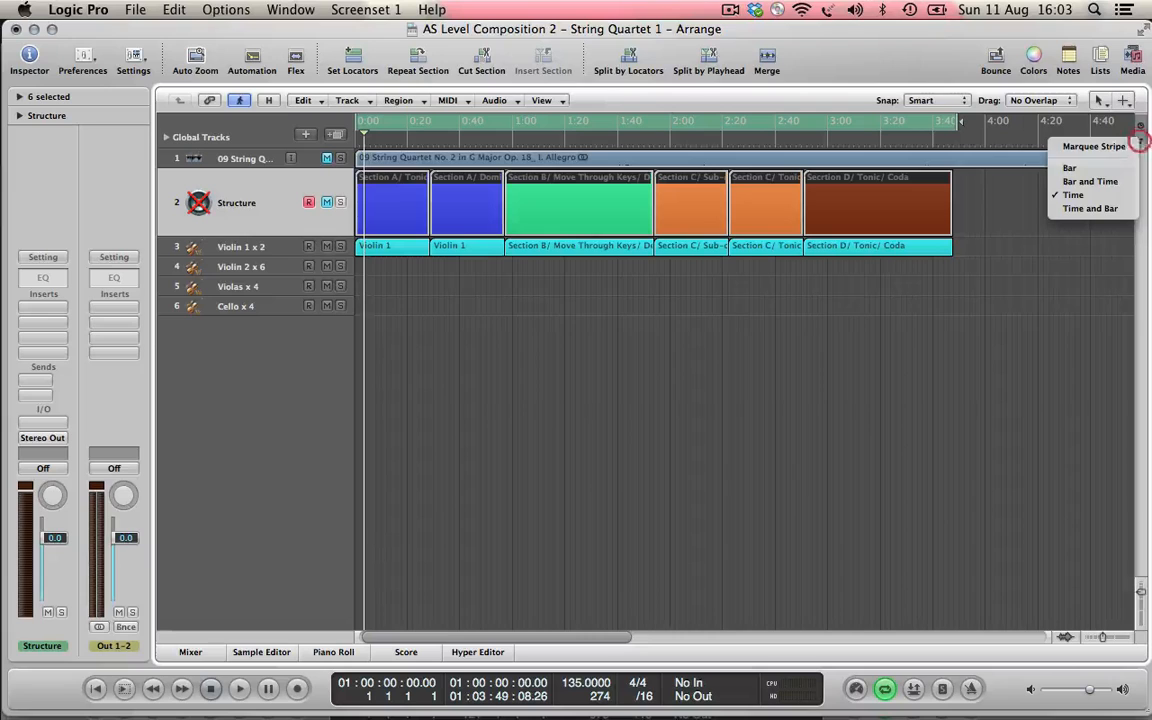
click(1090, 167)
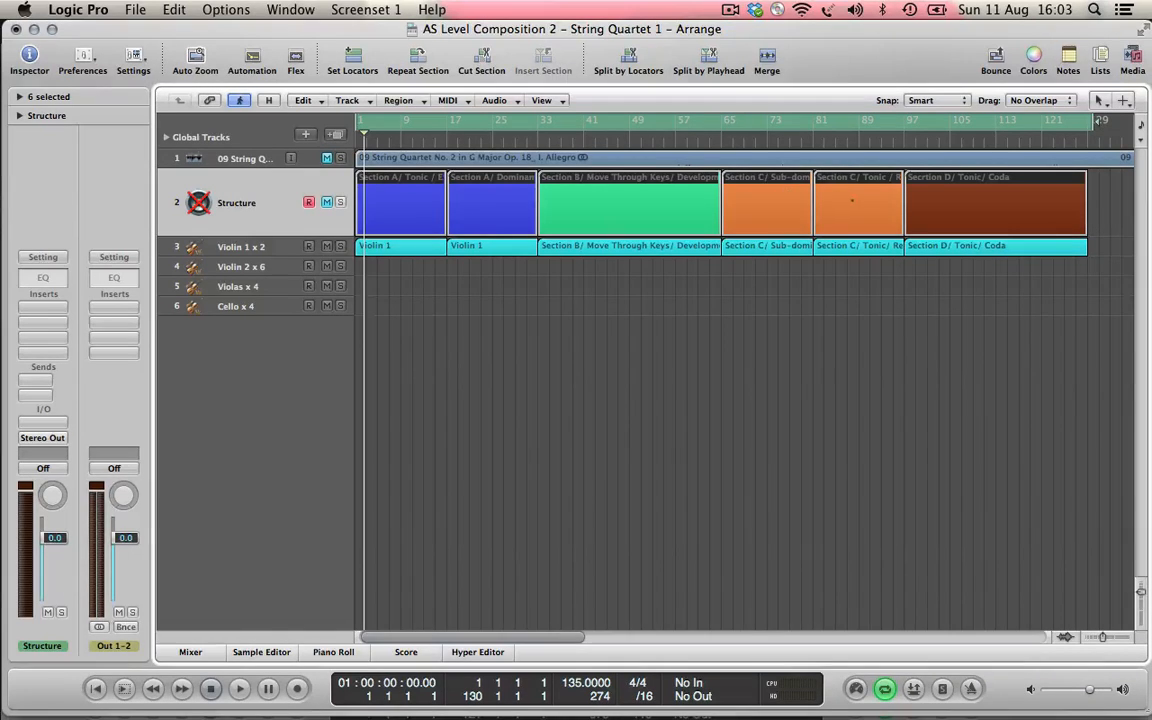
click(866, 203)
click(945, 265)
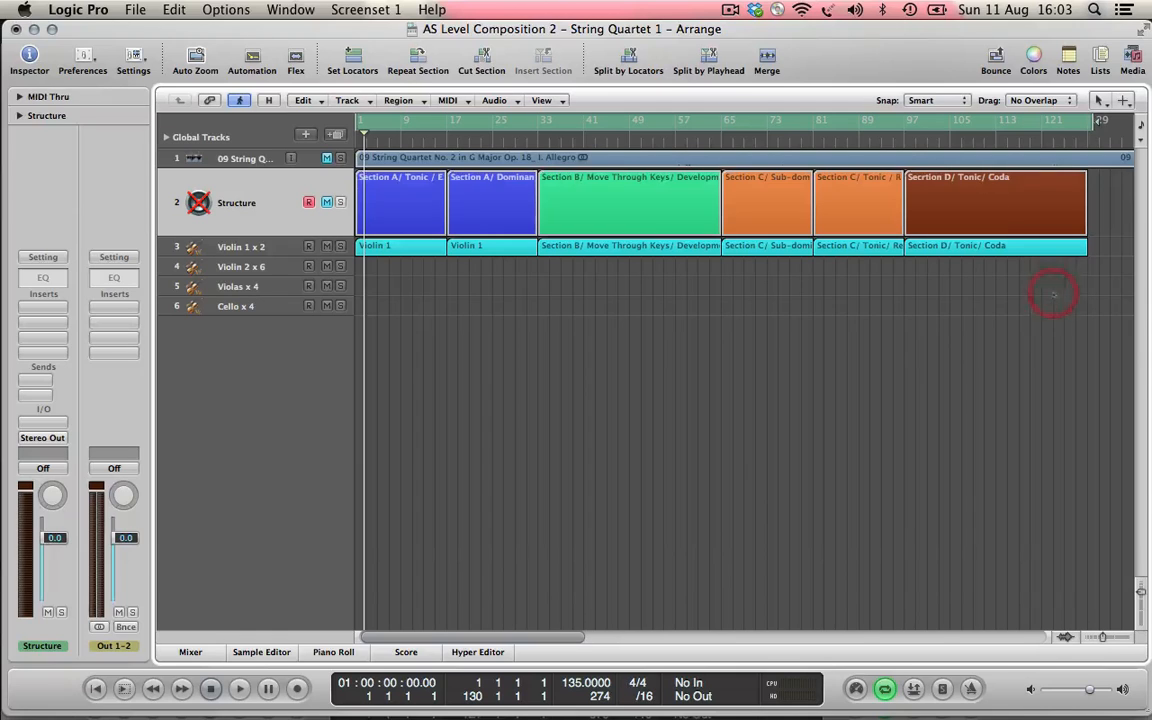
Check the Violin 1, Violin 2, Violas and Cello tracks one by one, ending on Violin 1 x 2
click(250, 247)
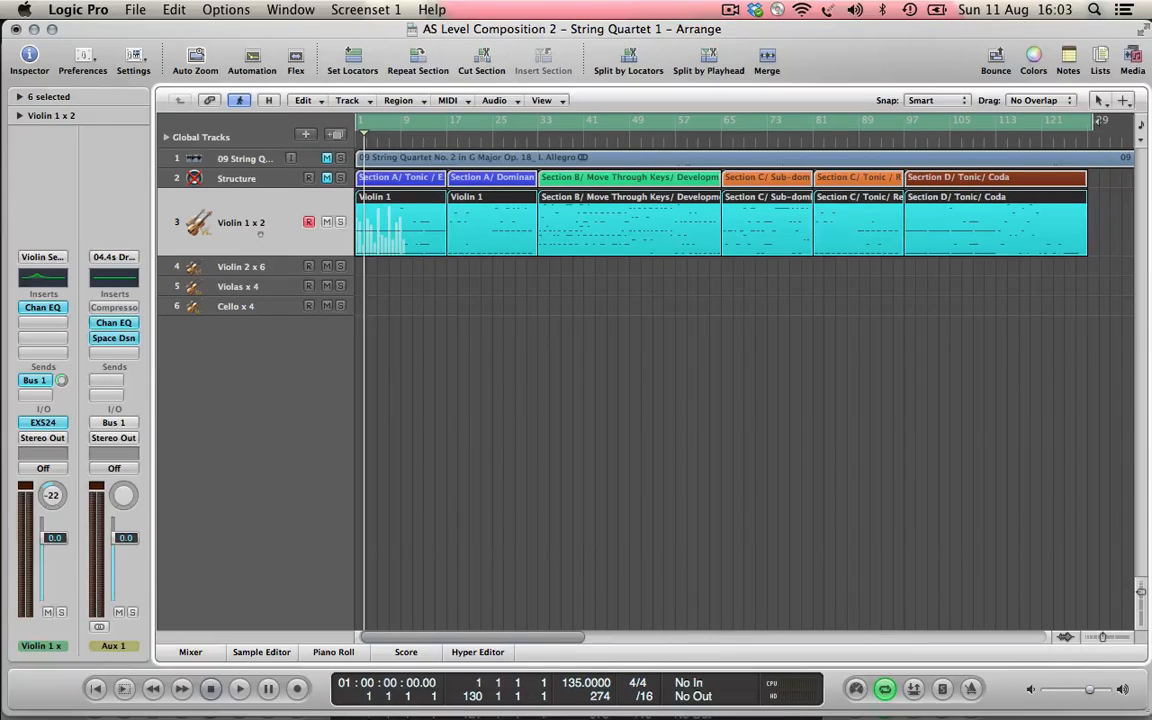
click(240, 266)
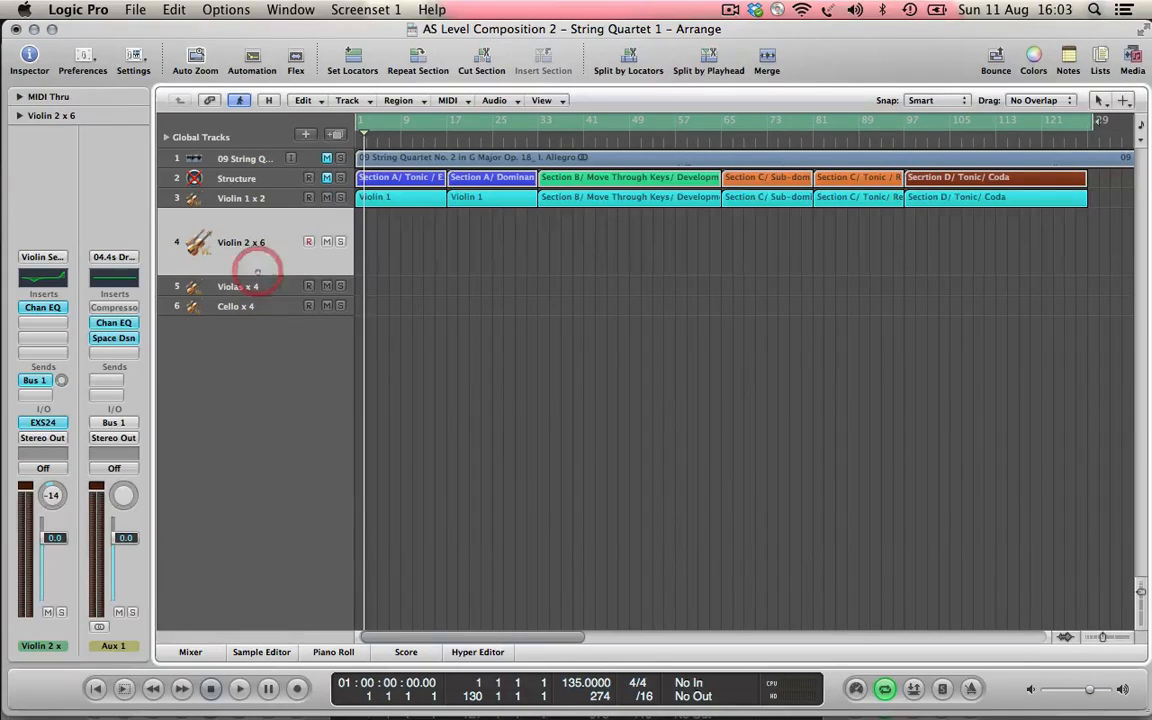
click(237, 287)
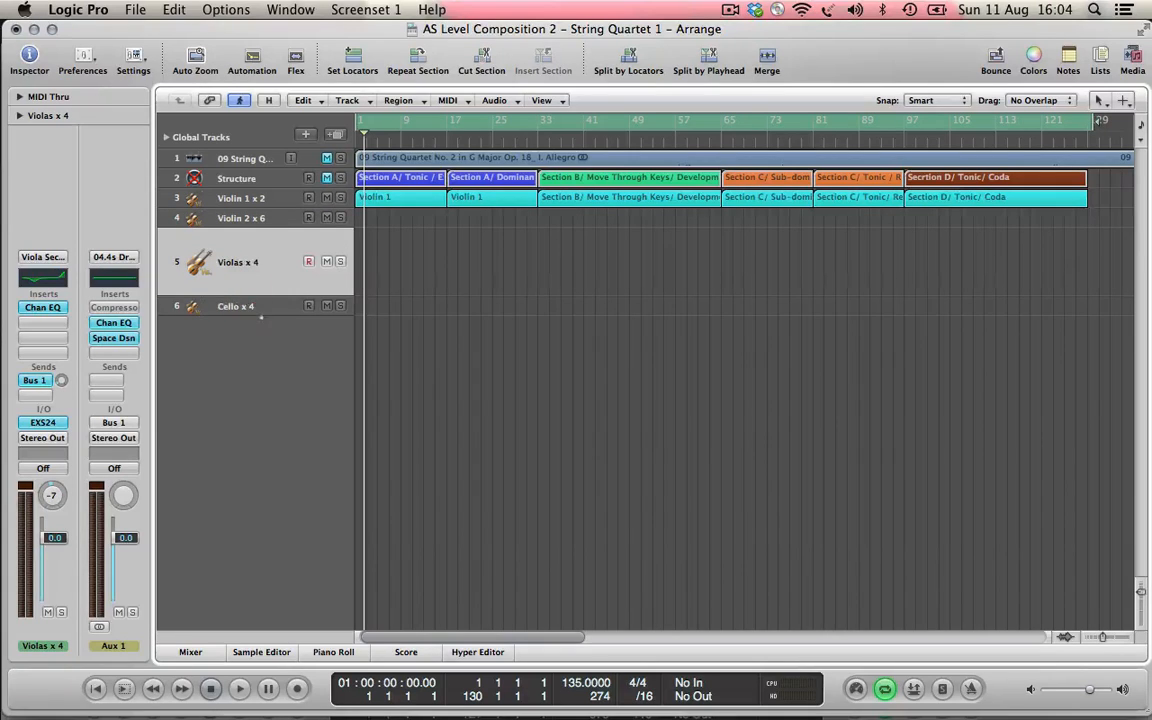
click(256, 309)
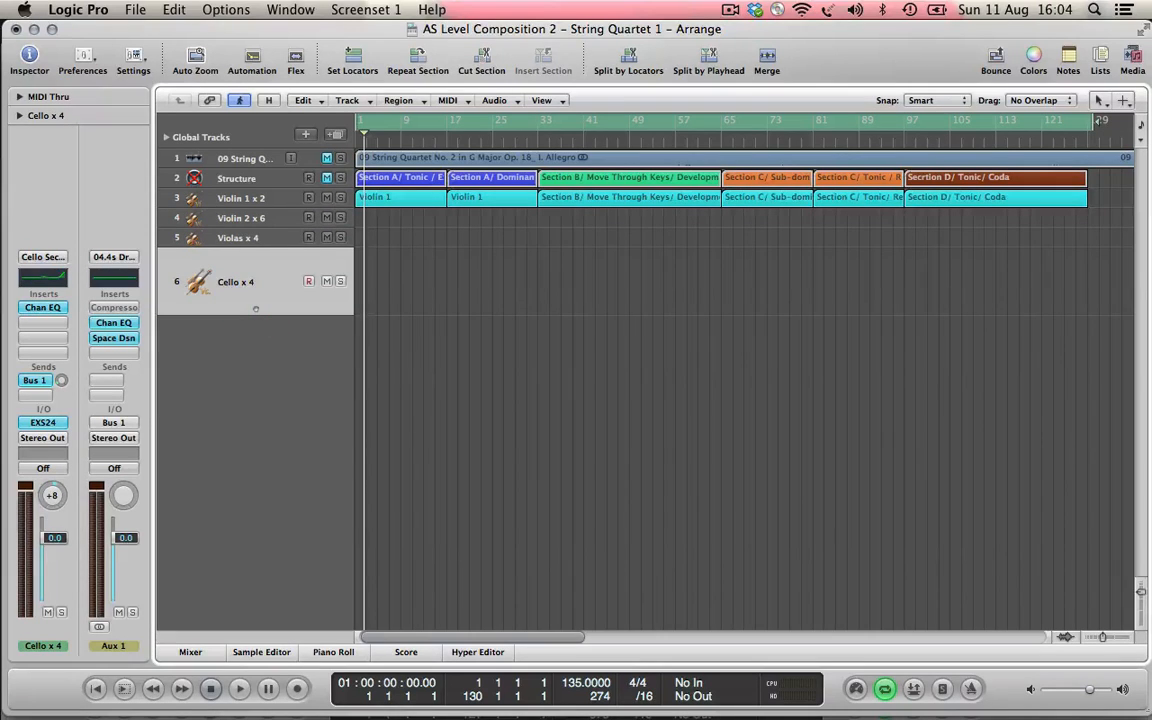
click(278, 199)
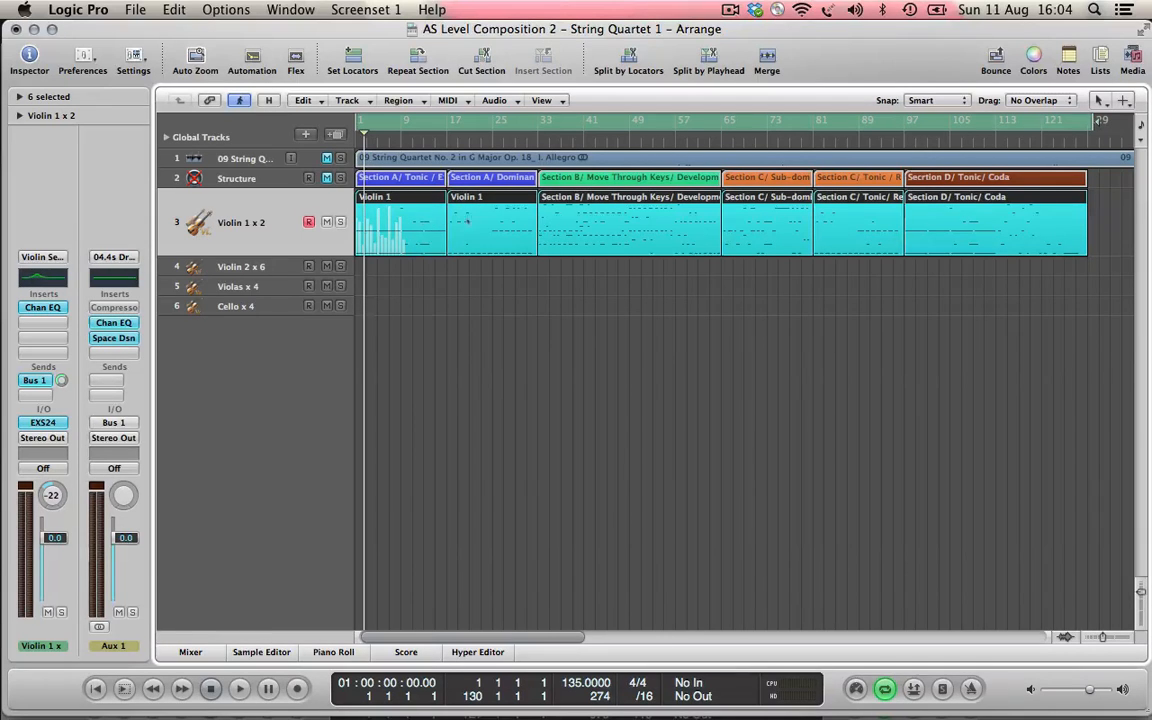
Examine the notes of the first Violin 1 region in the Piano Roll
double_click(411, 220)
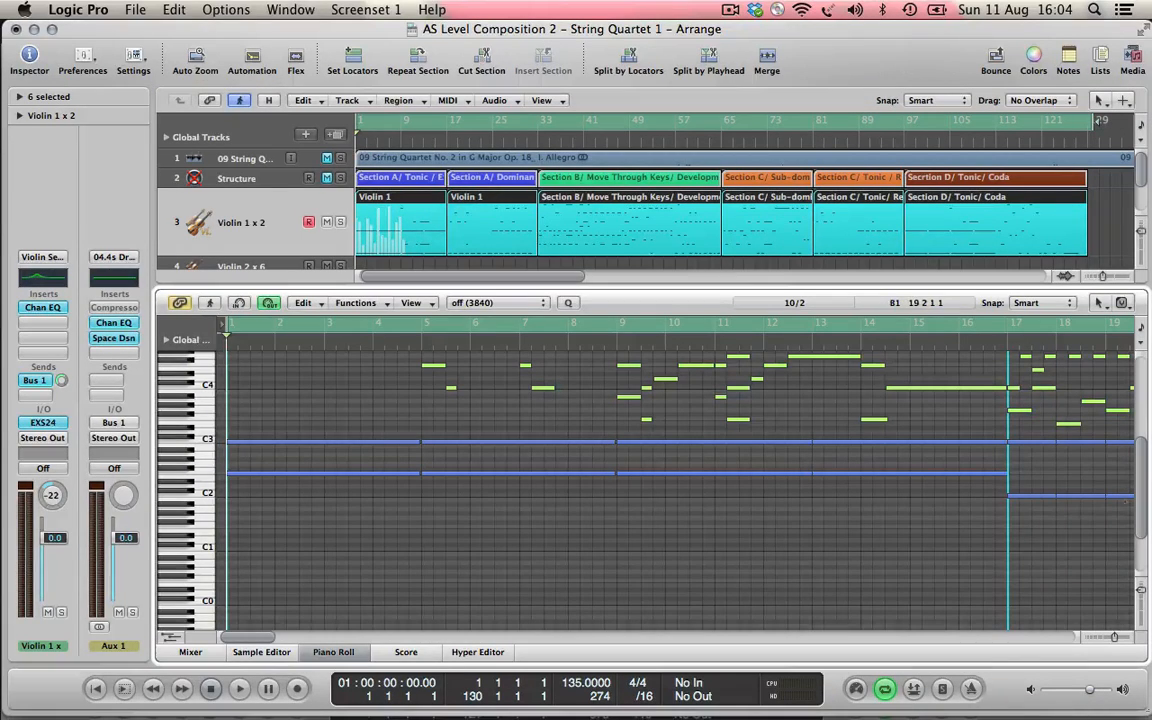
scroll(862, 514, up, 4)
scroll(680, 475, up, 1)
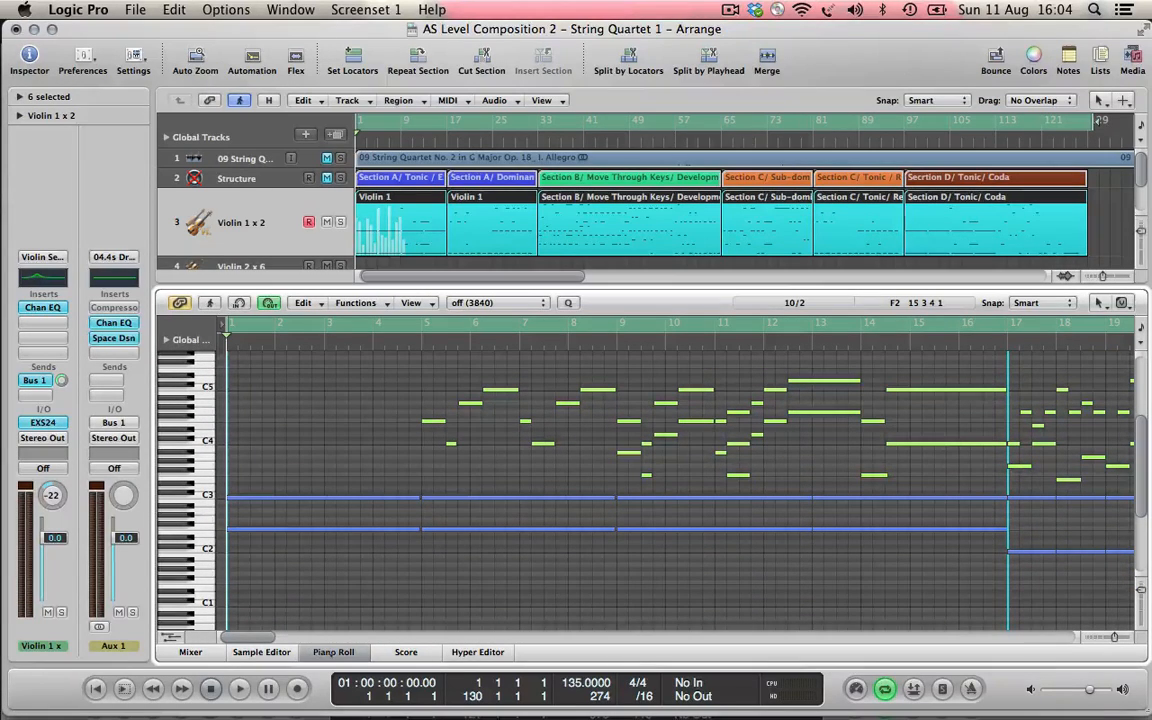
click(332, 652)
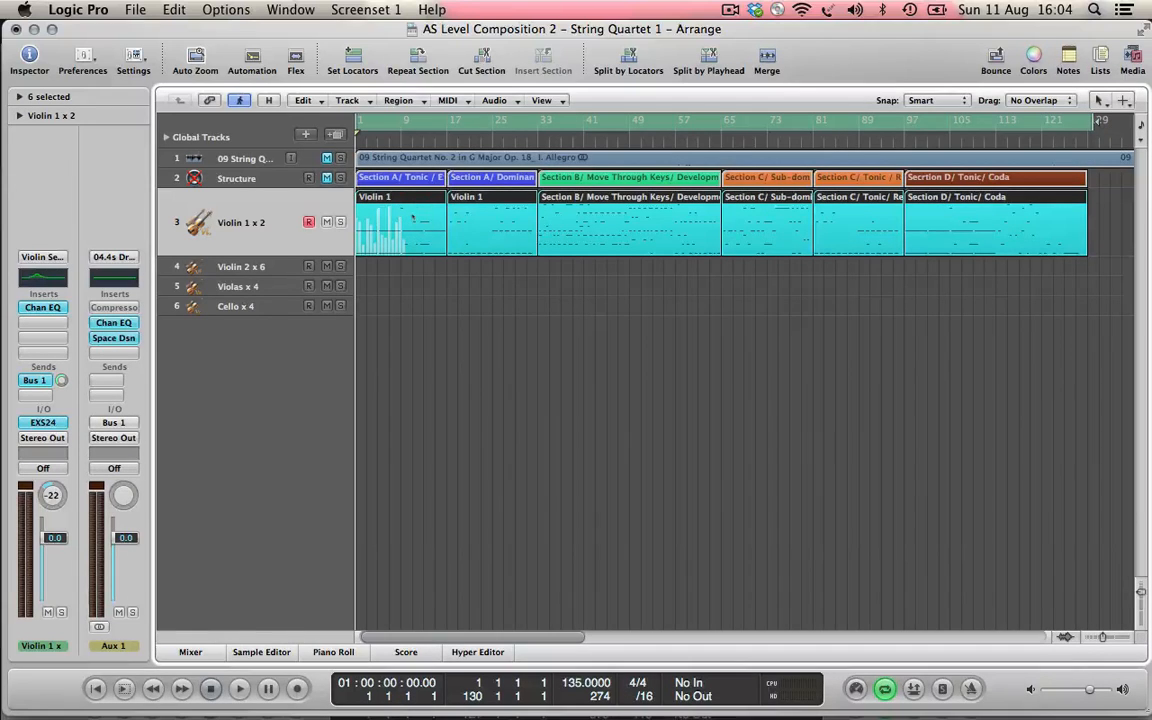
double_click(412, 218)
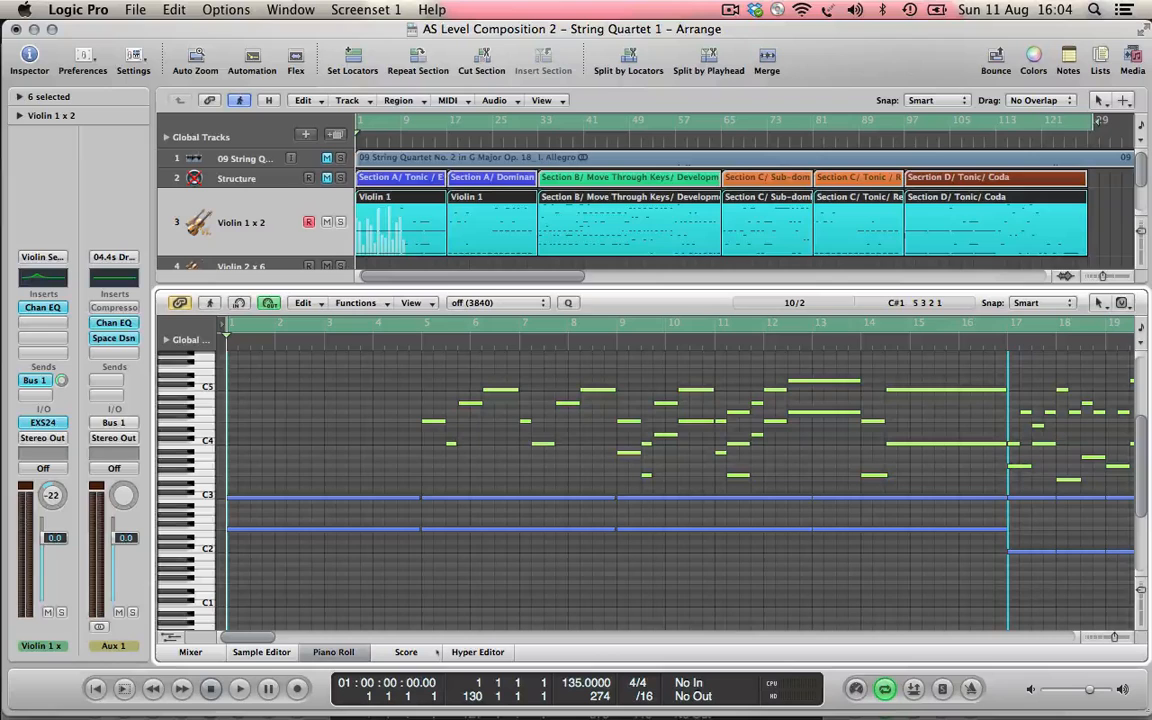
Show the first Violin 1 region in the Hyper Editor and examine the Expression lane's Control status and number 11
click(478, 651)
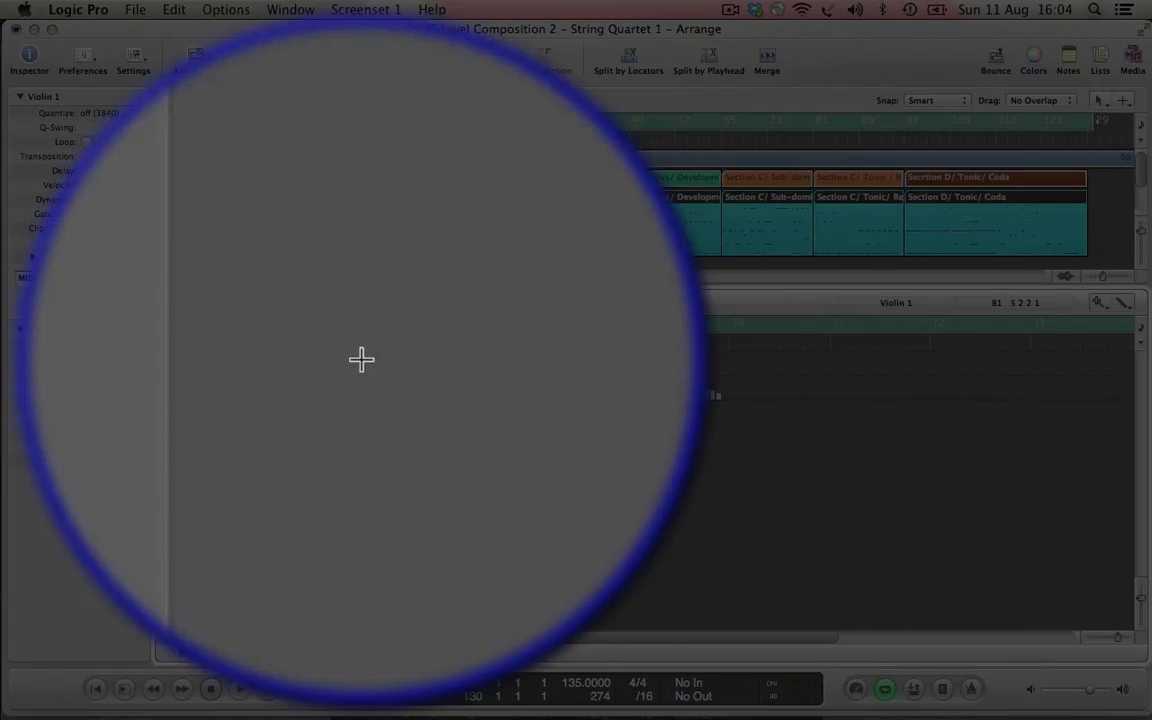
click(361, 358)
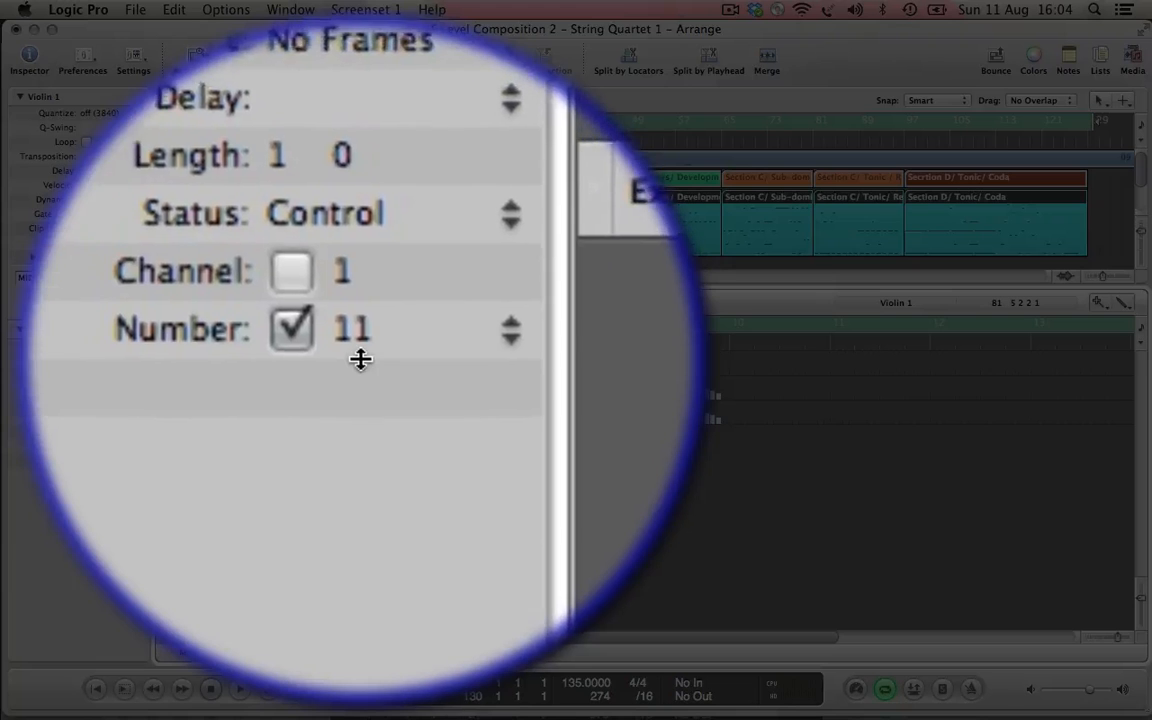
click(355, 358)
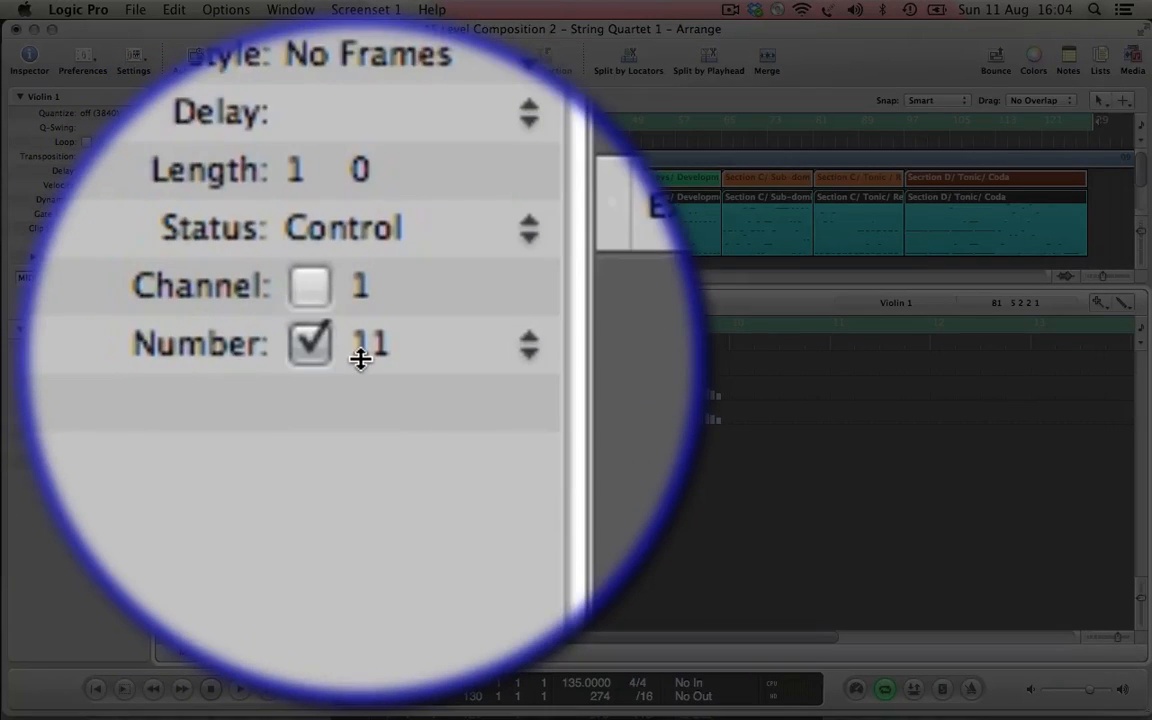
click(361, 362)
click(361, 362)
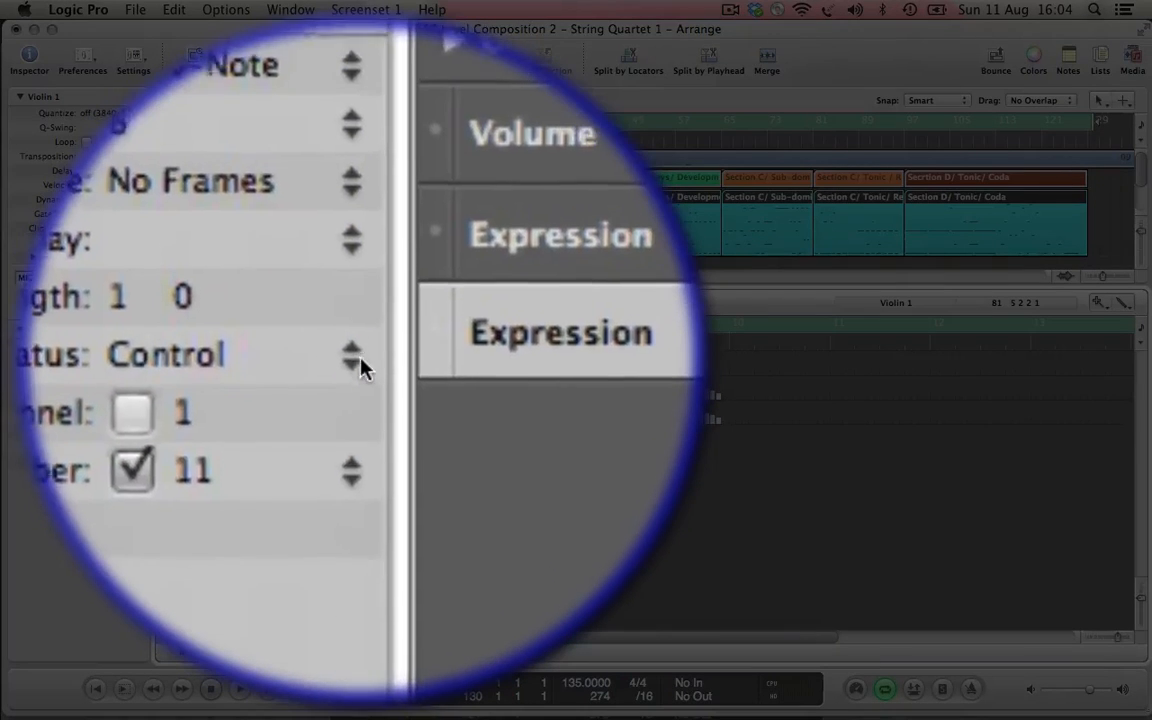
click(588, 246)
click(361, 365)
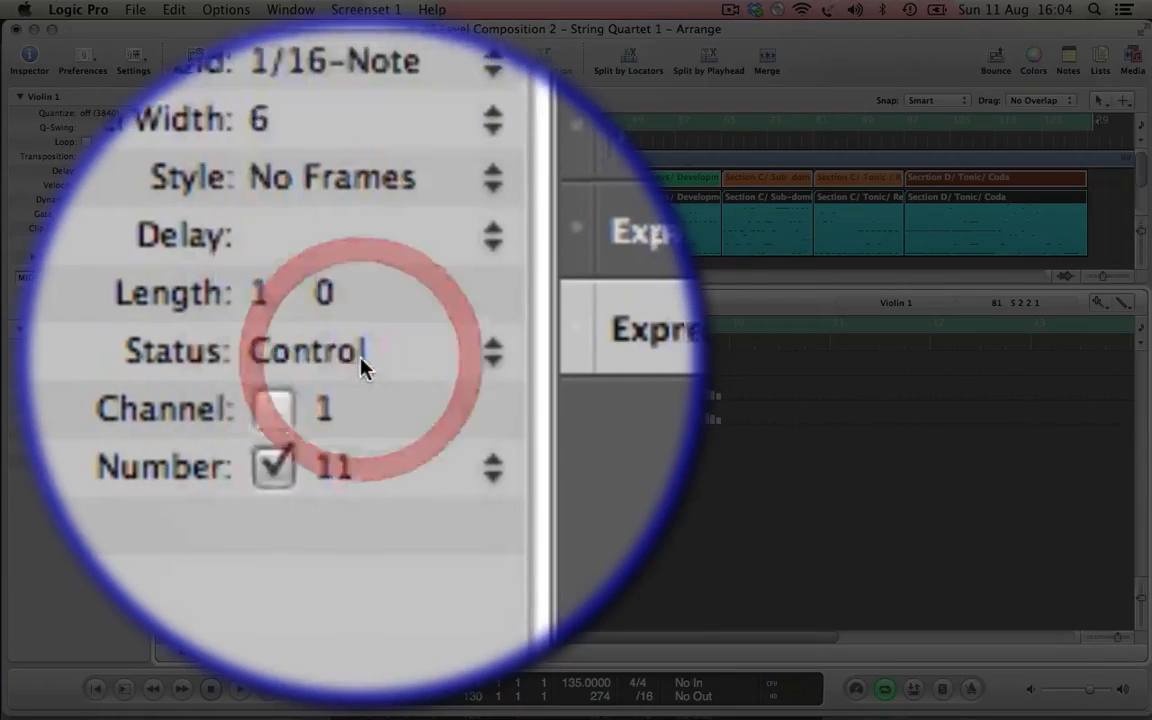
click(361, 365)
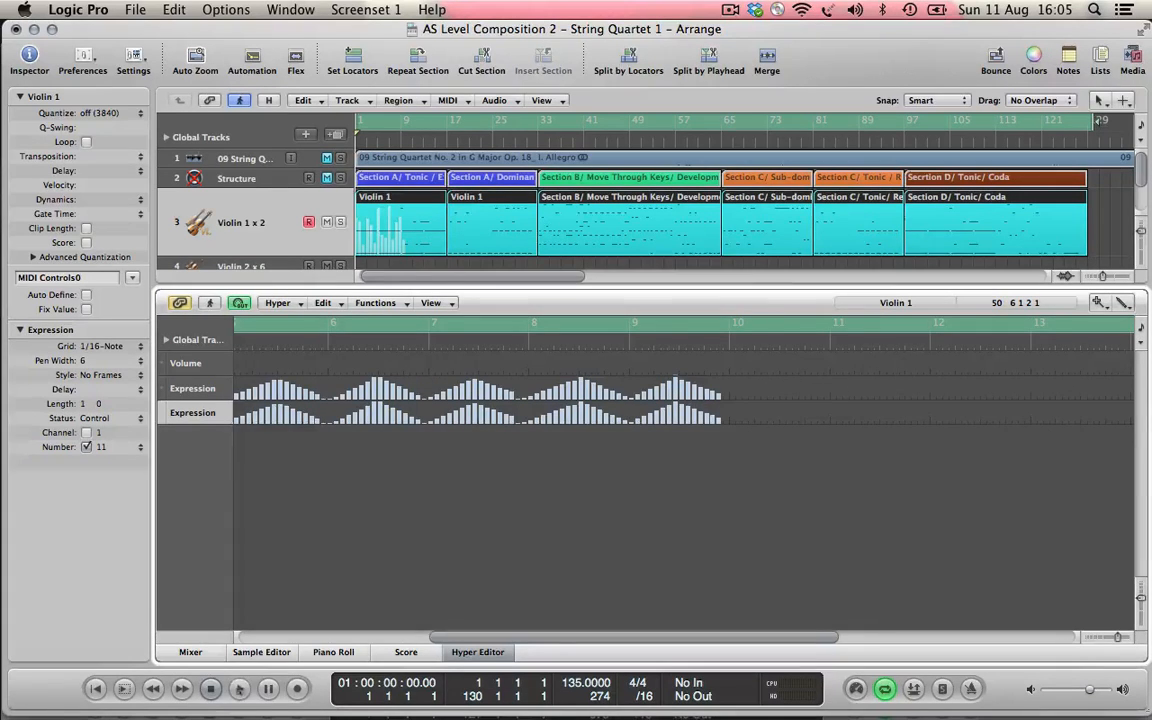
Play the Violin 1 part from the start to hear its expression swells, return to bar 1 and close the Hyper Editor
key(space)
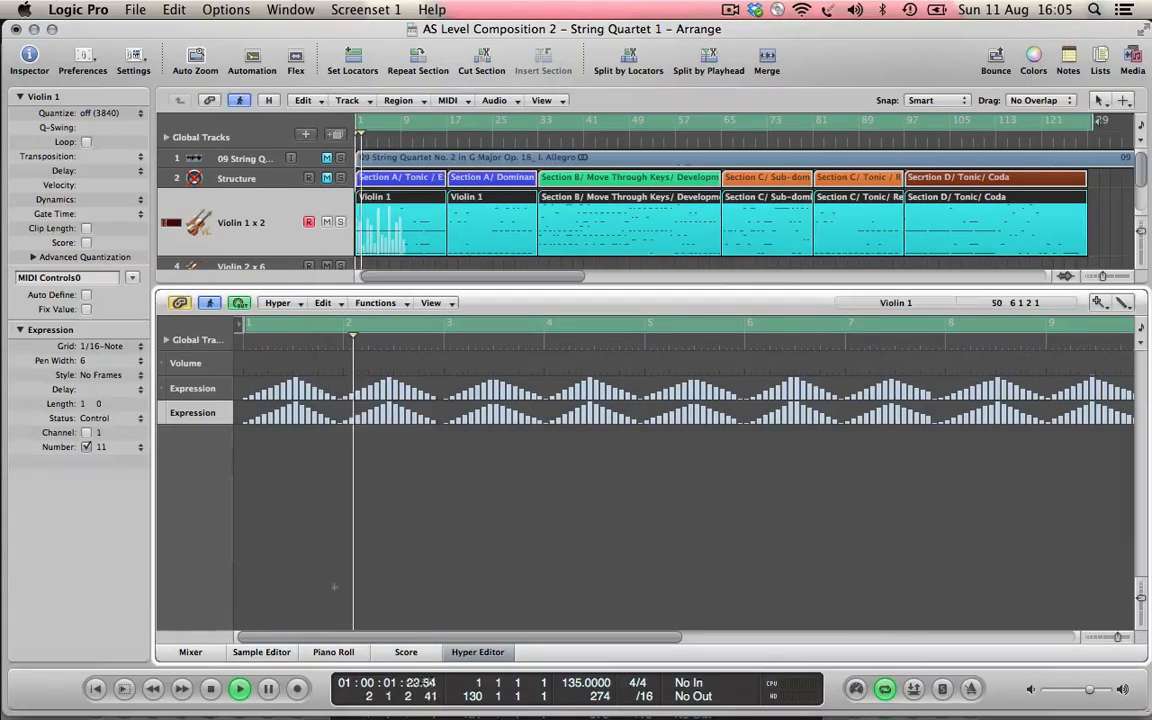
key(XF86AudioRaiseVolume)
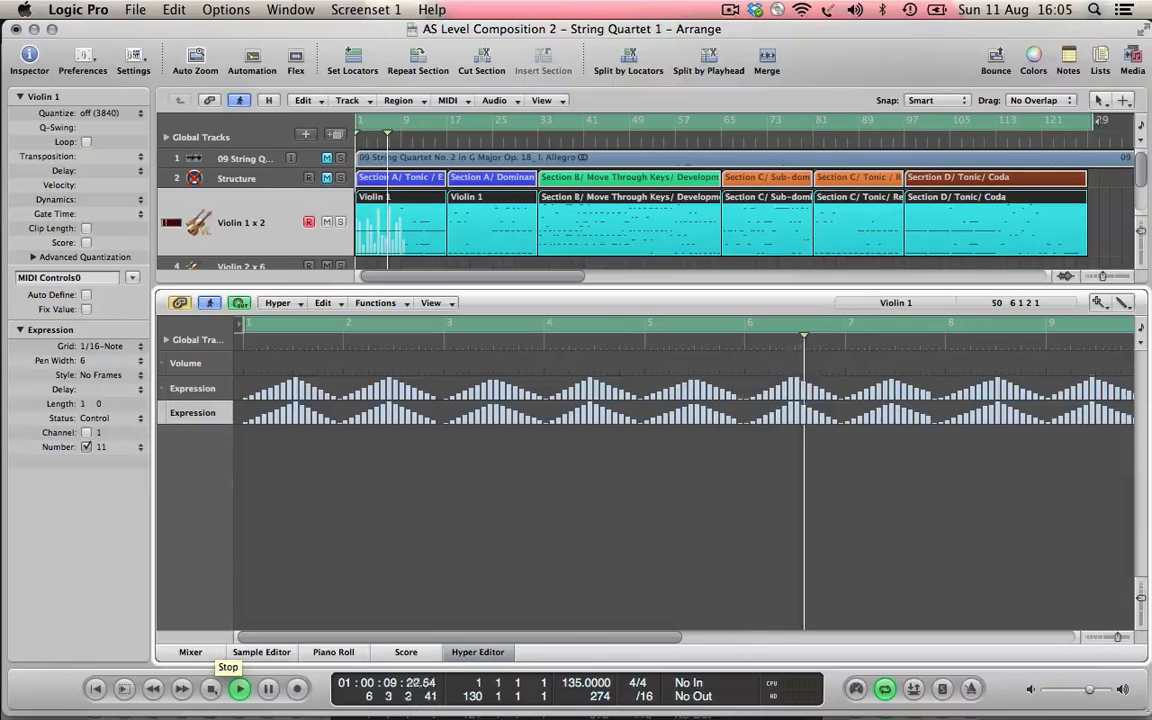
click(211, 688)
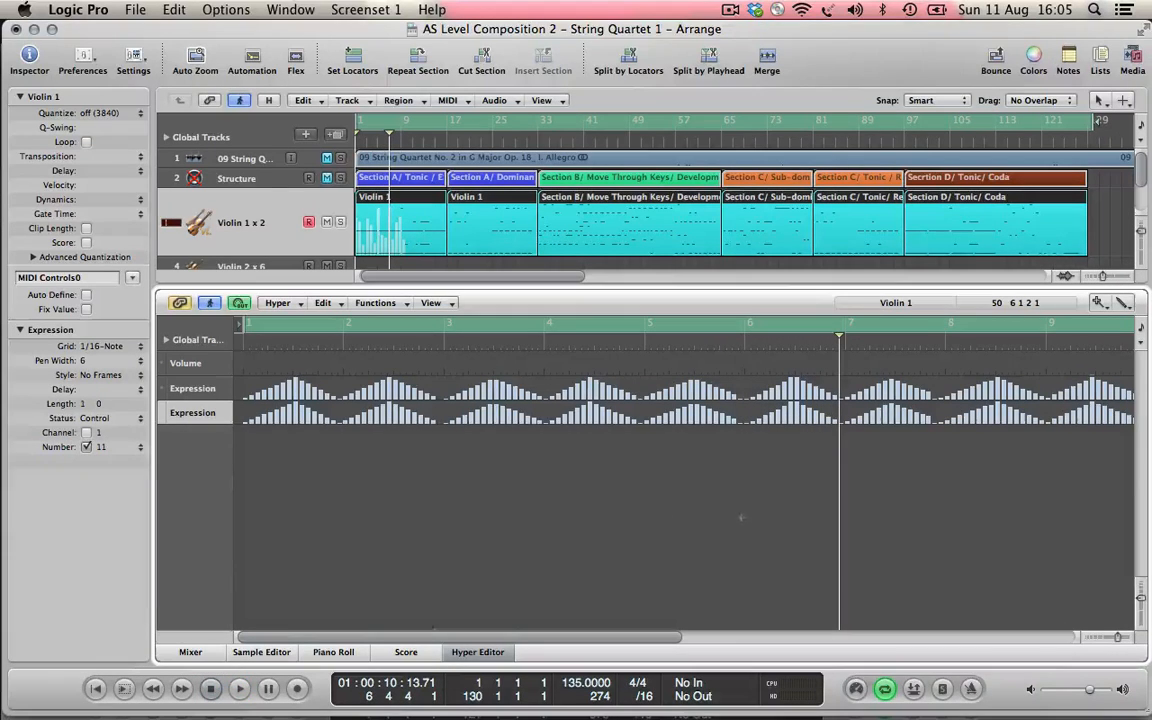
key(Return)
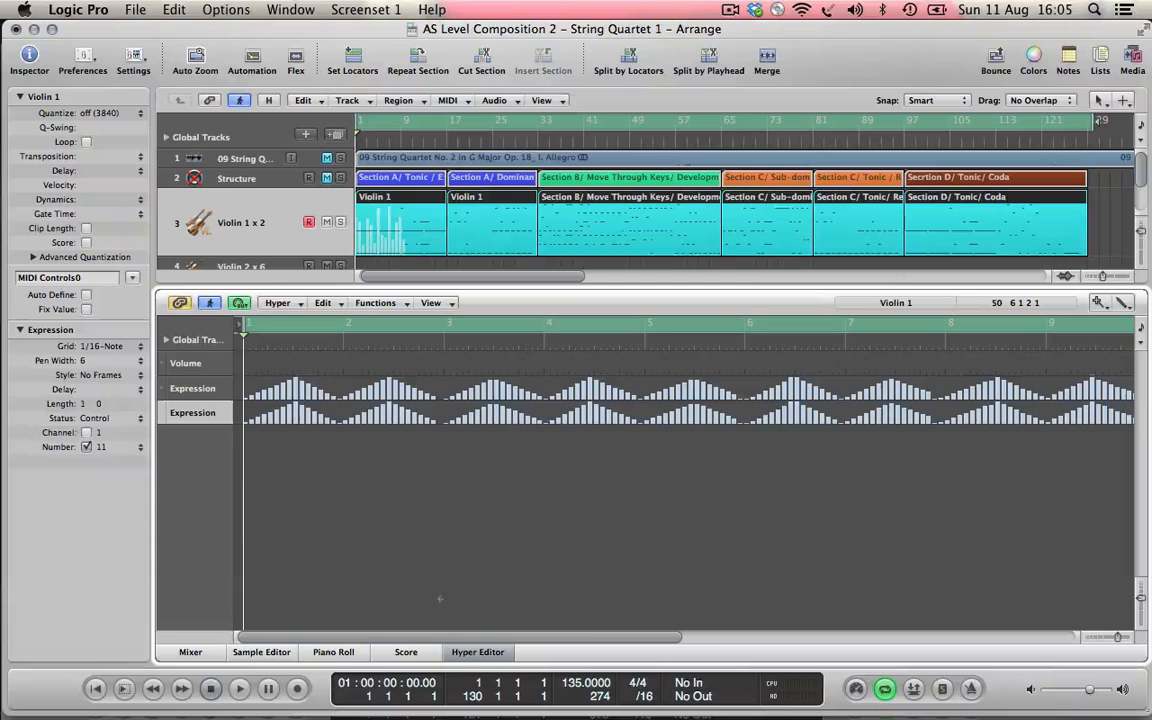
click(486, 652)
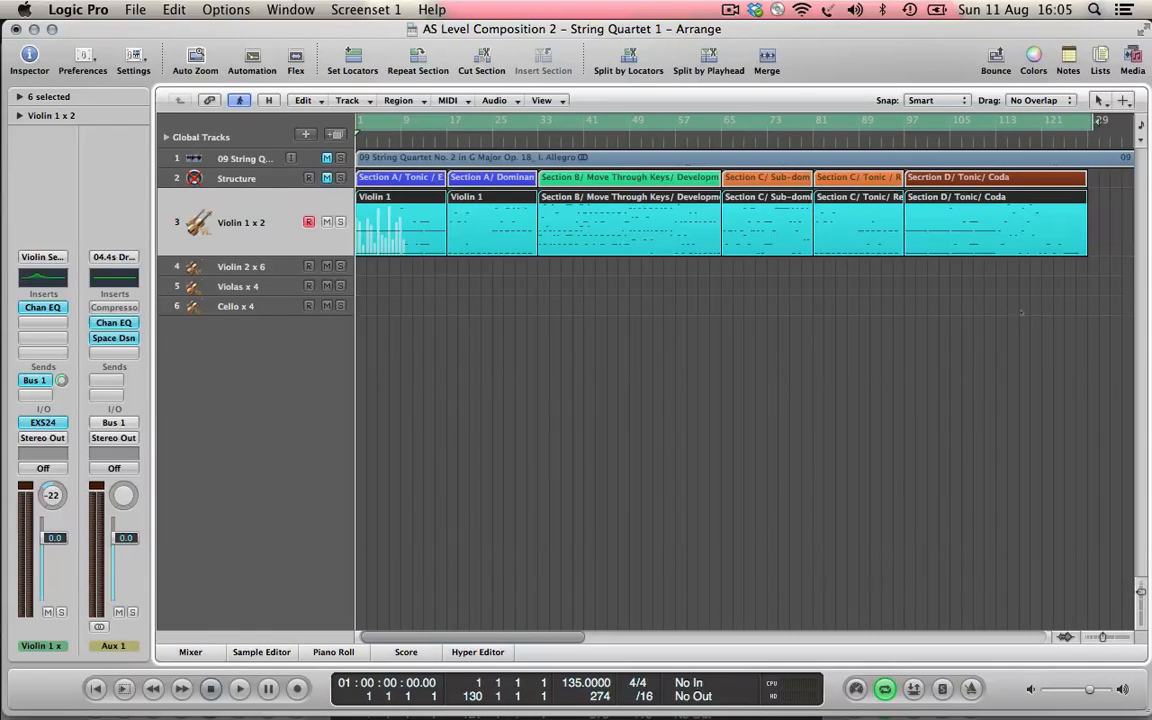
Copy all six Violin 1 regions onto the Violin 2, Violas and Cello tracks at the same bar positions
drag(1021, 311, 413, 306)
click(434, 370)
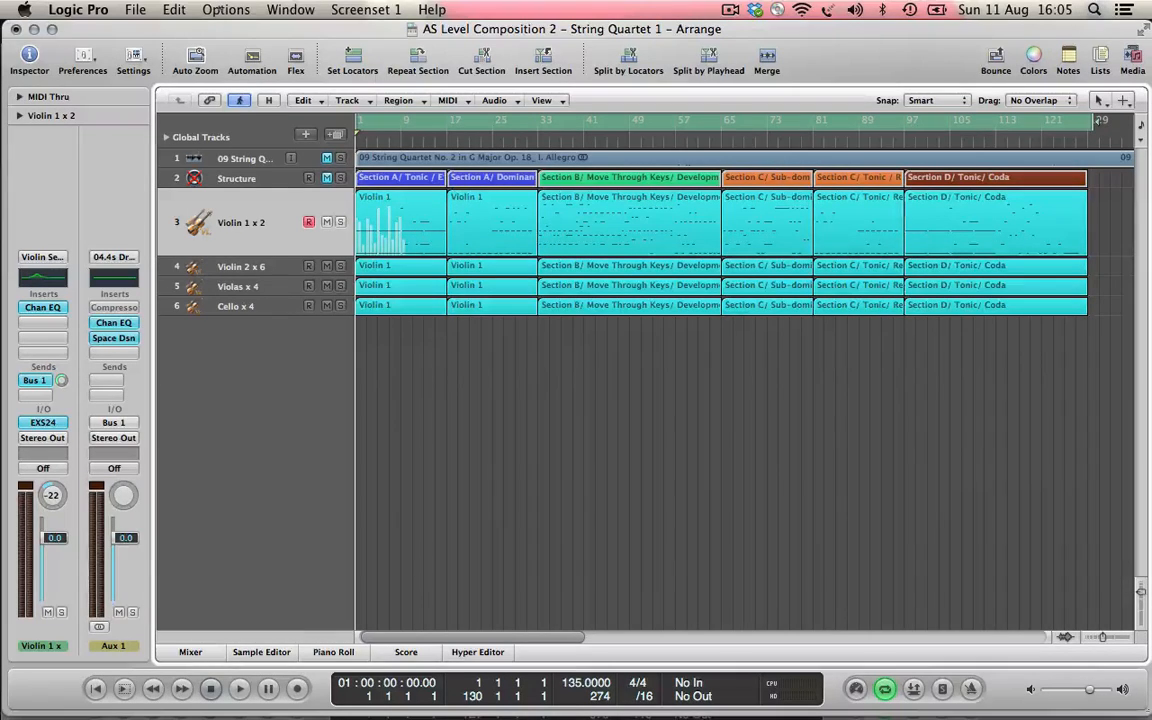
click(419, 234)
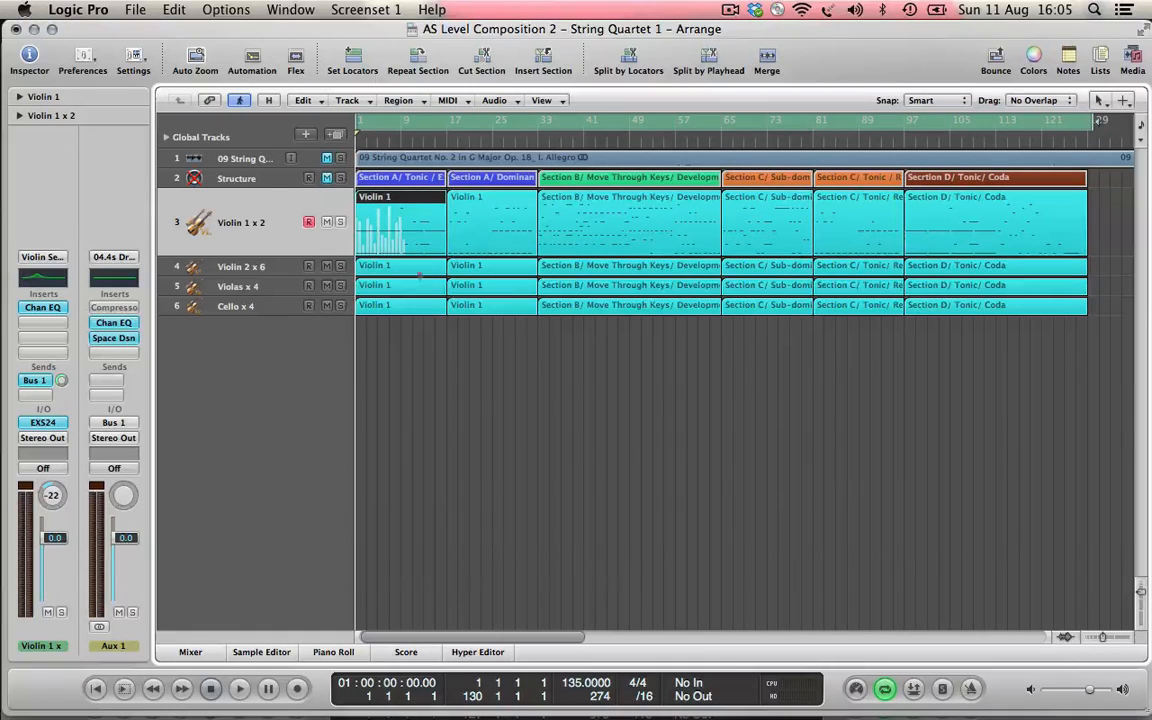
click(410, 268)
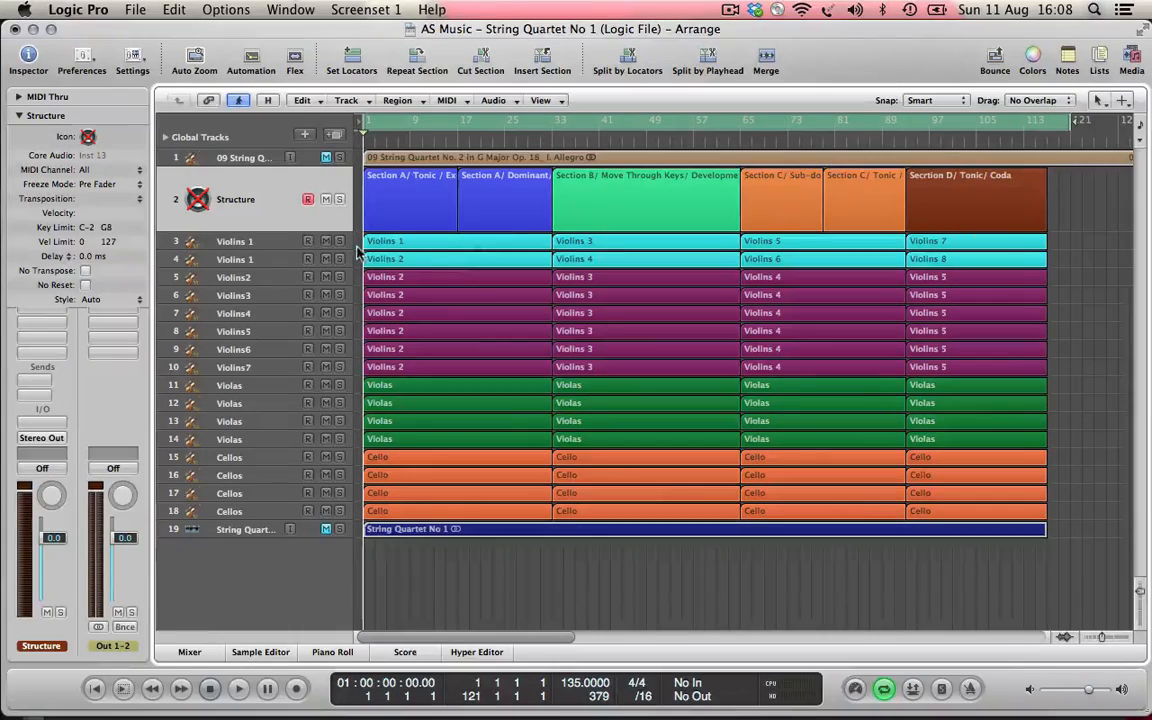
Examine the two Violins 1 tracks and the Violins2 to Violins7 tracks by selecting their regions, ending with nothing selected
click(268, 259)
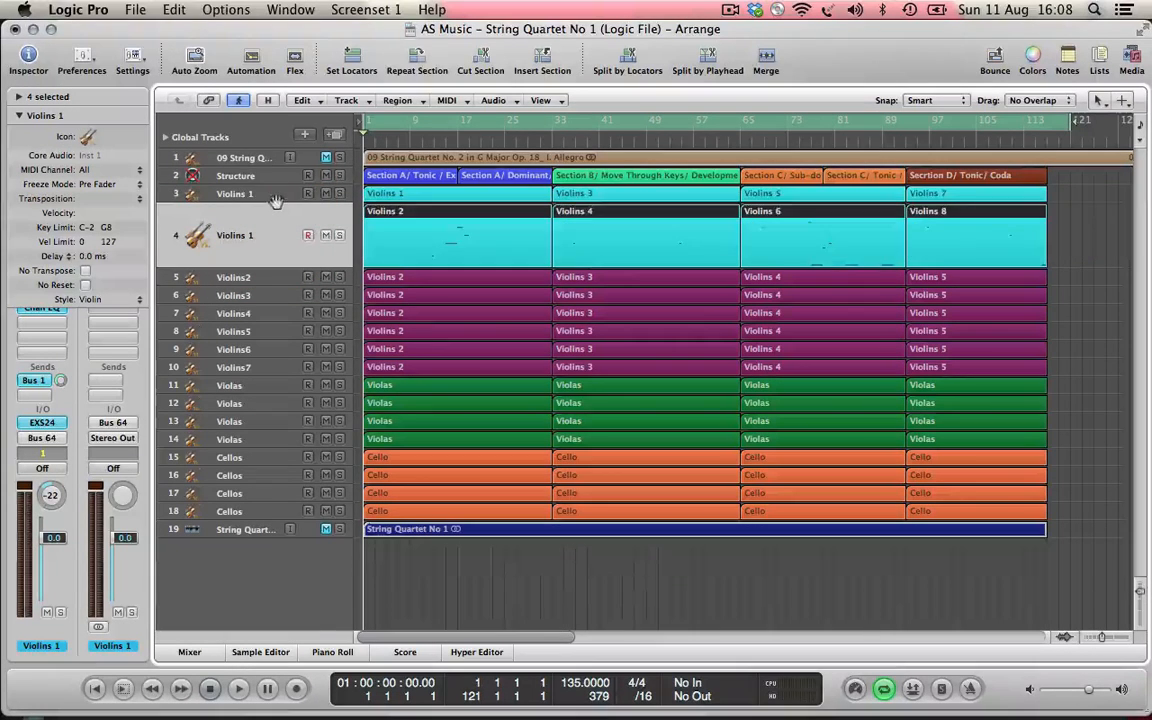
click(275, 201)
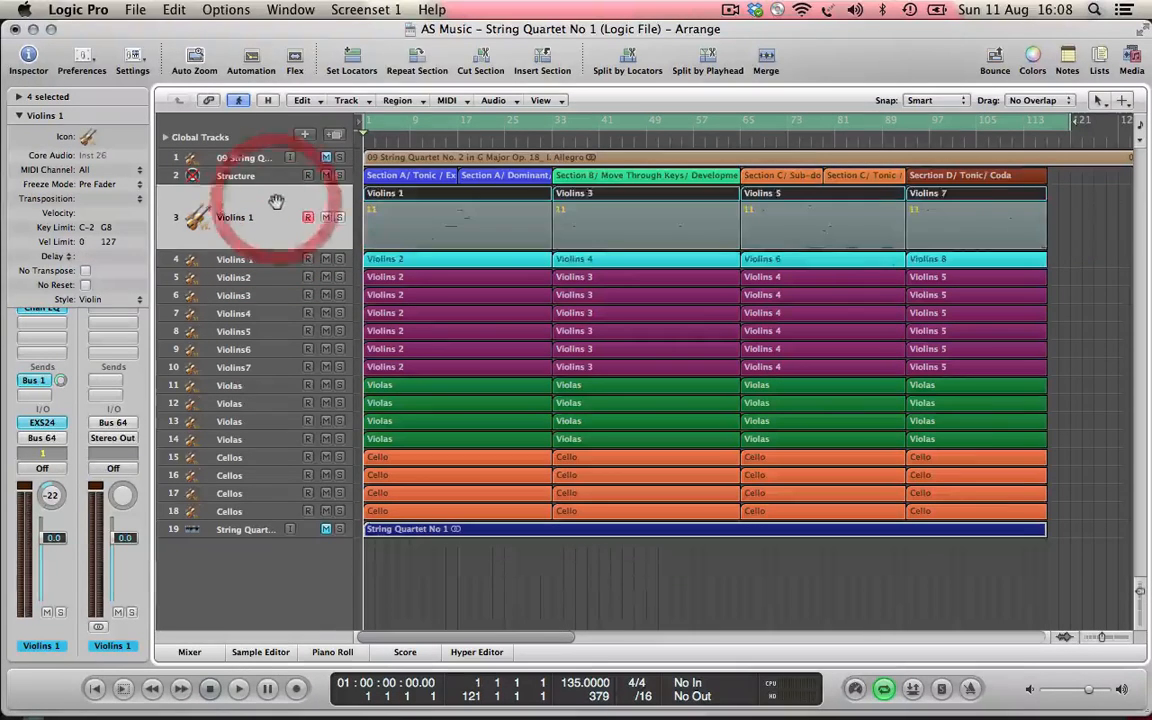
click(270, 262)
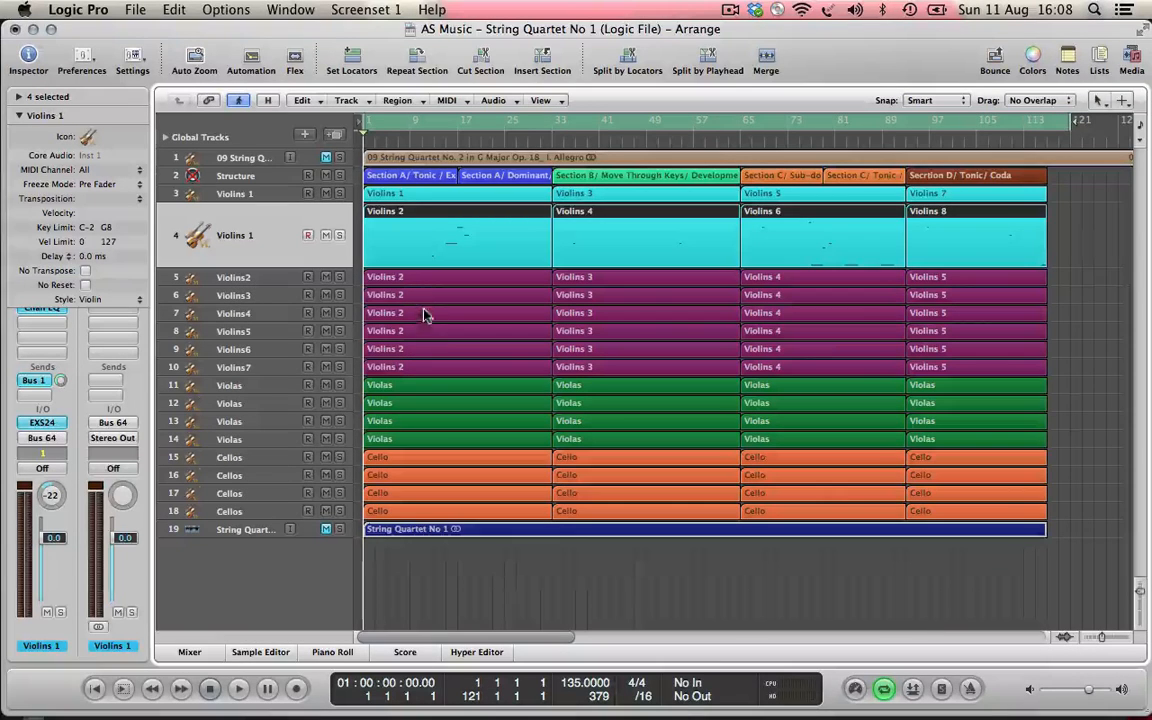
click(266, 280)
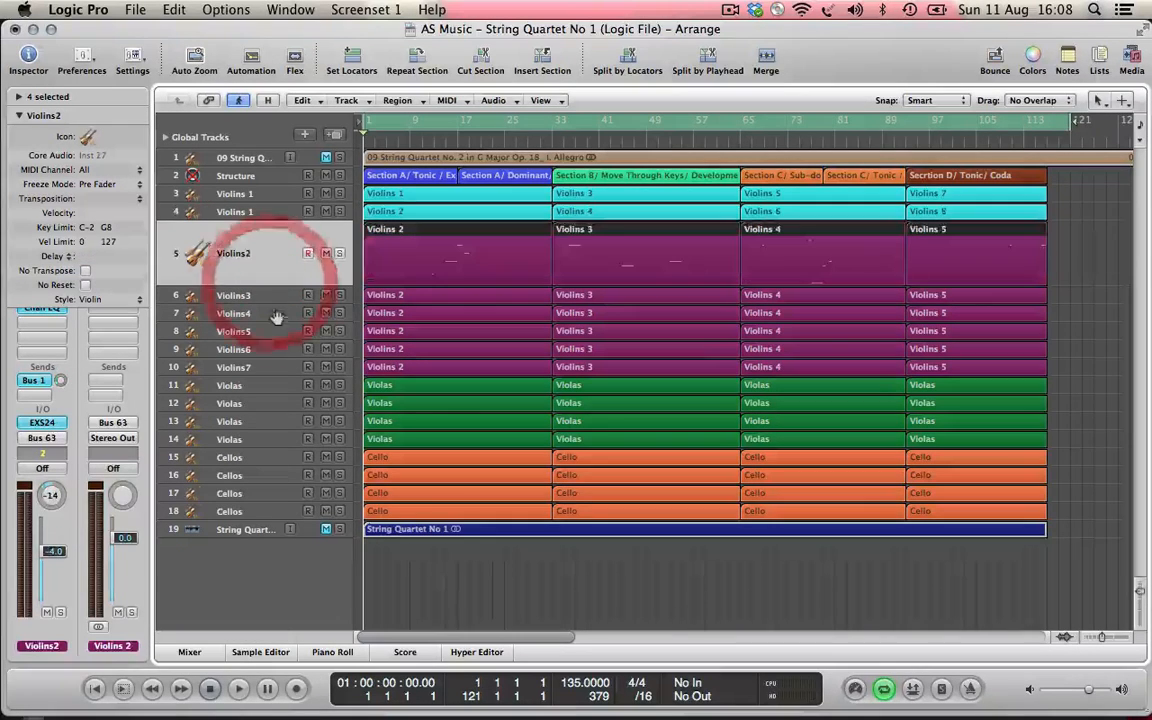
drag(1100, 360, 419, 244)
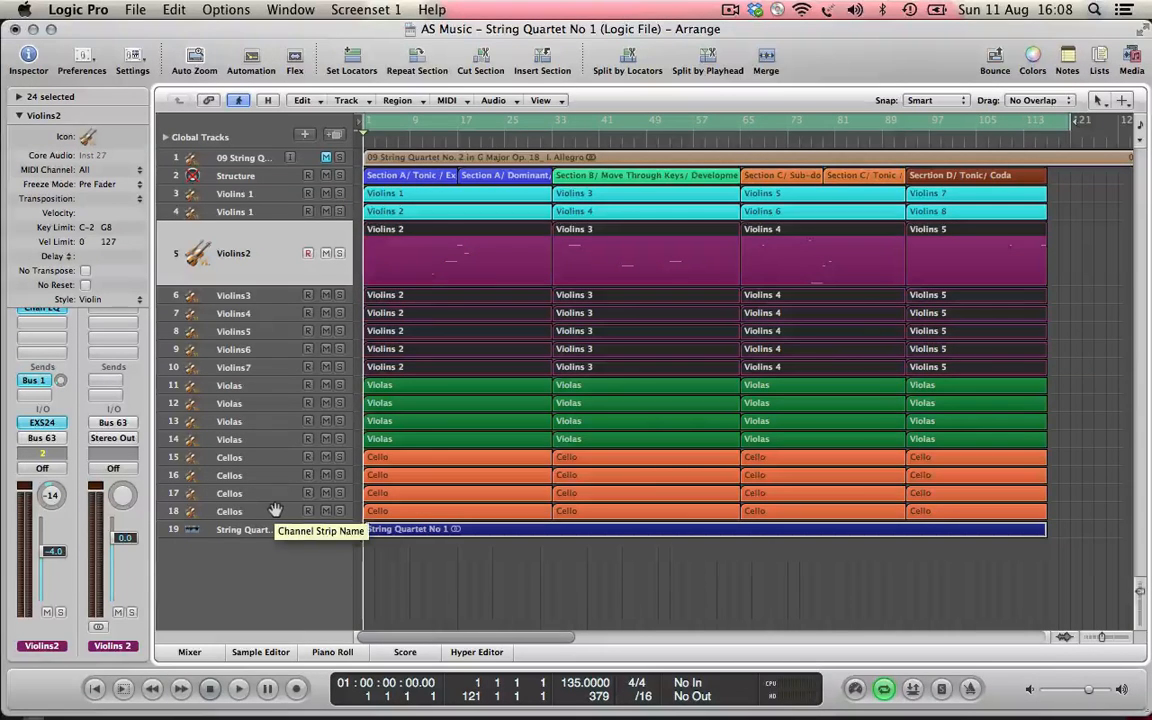
click(302, 592)
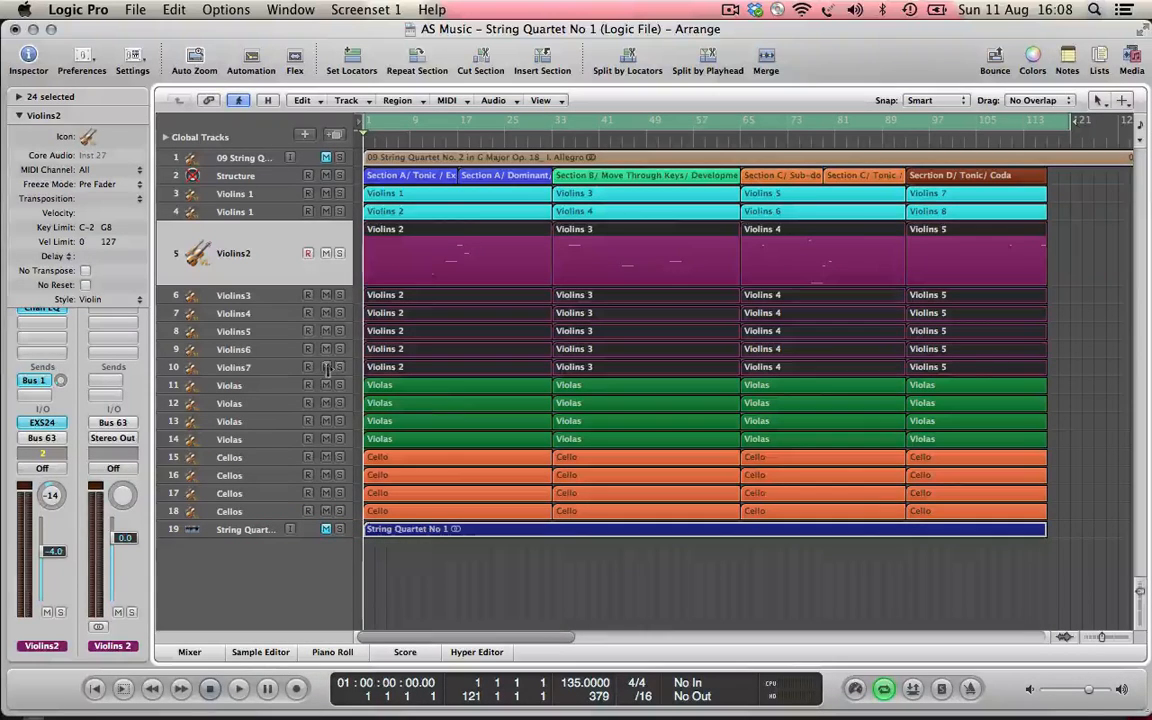
click(1082, 458)
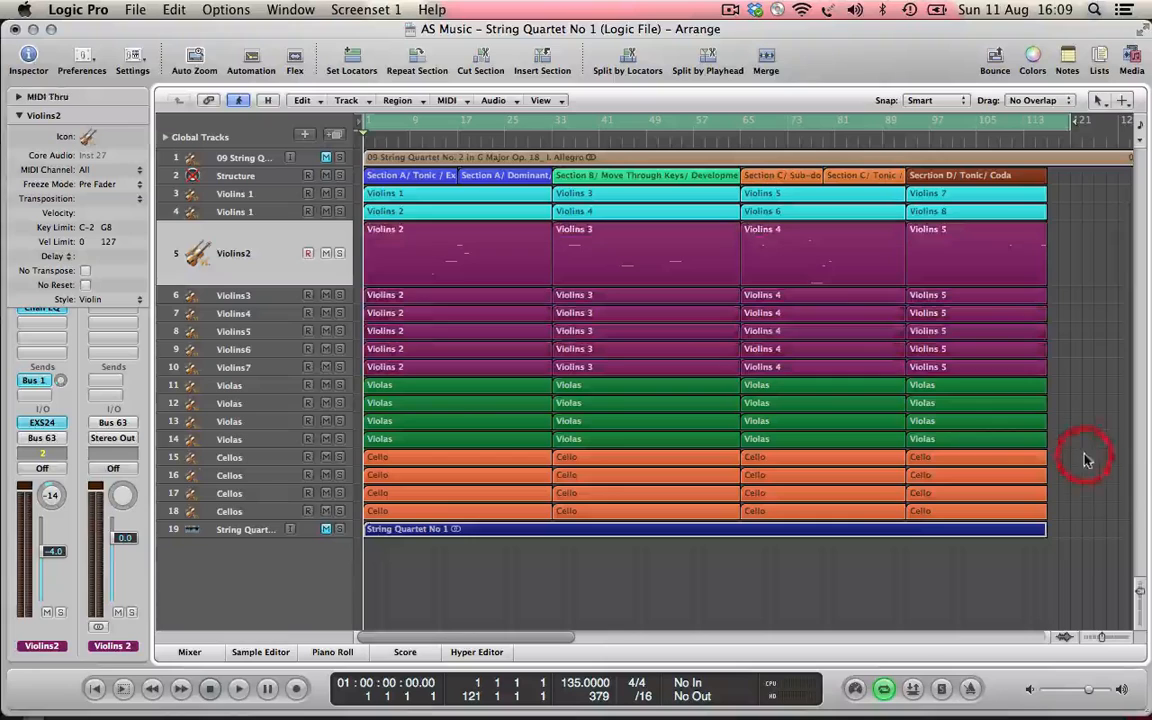
Open the Mixer, lower the Violins 2 aux fader to -1.5 dB and select the Violins2 to Violins7 channel strips
click(189, 652)
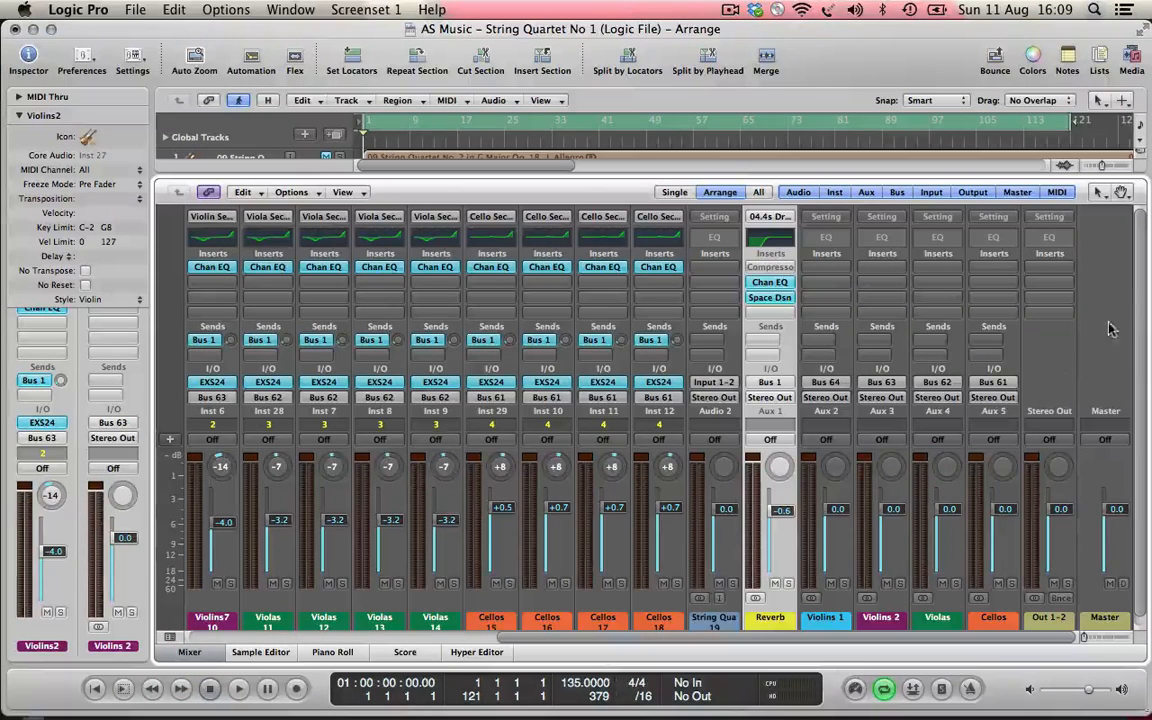
scroll(1027, 300, down, 1)
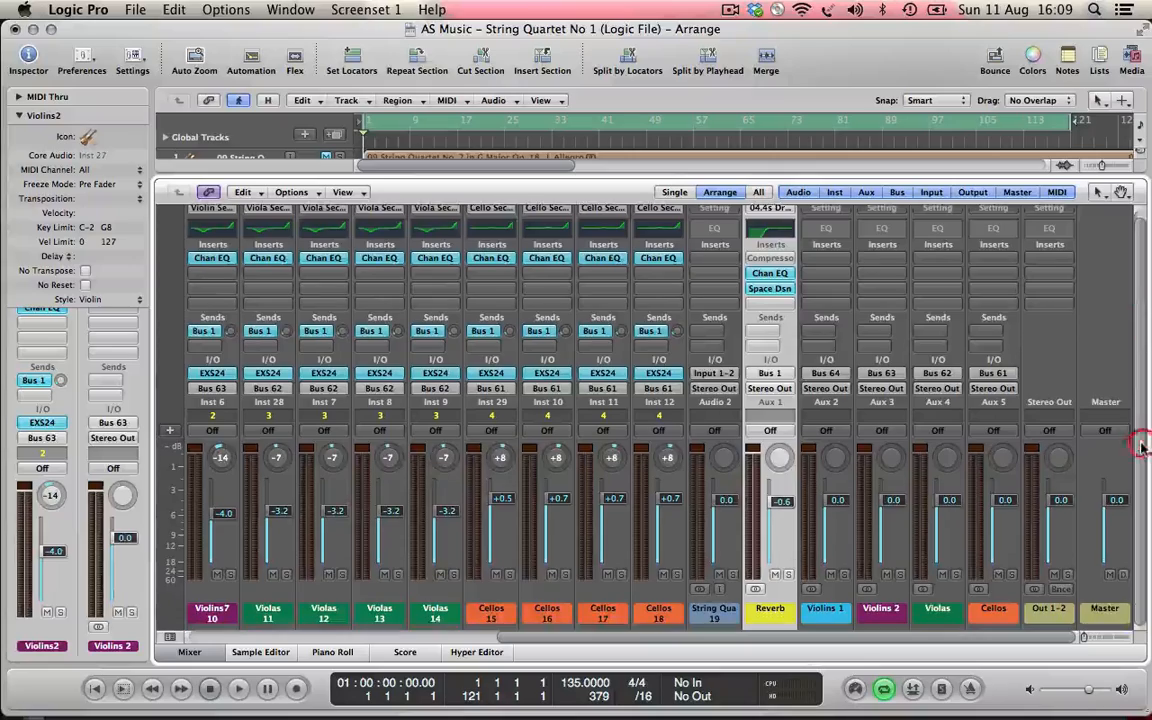
drag(882, 505, 882, 512)
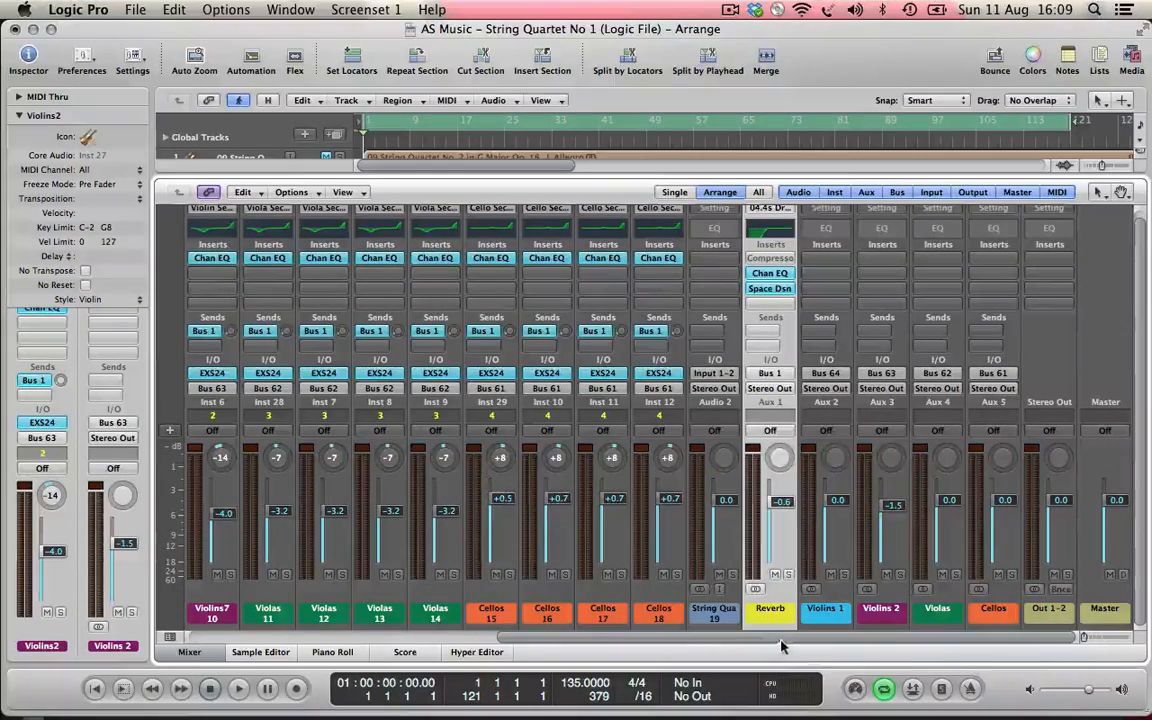
drag(782, 638, 321, 631)
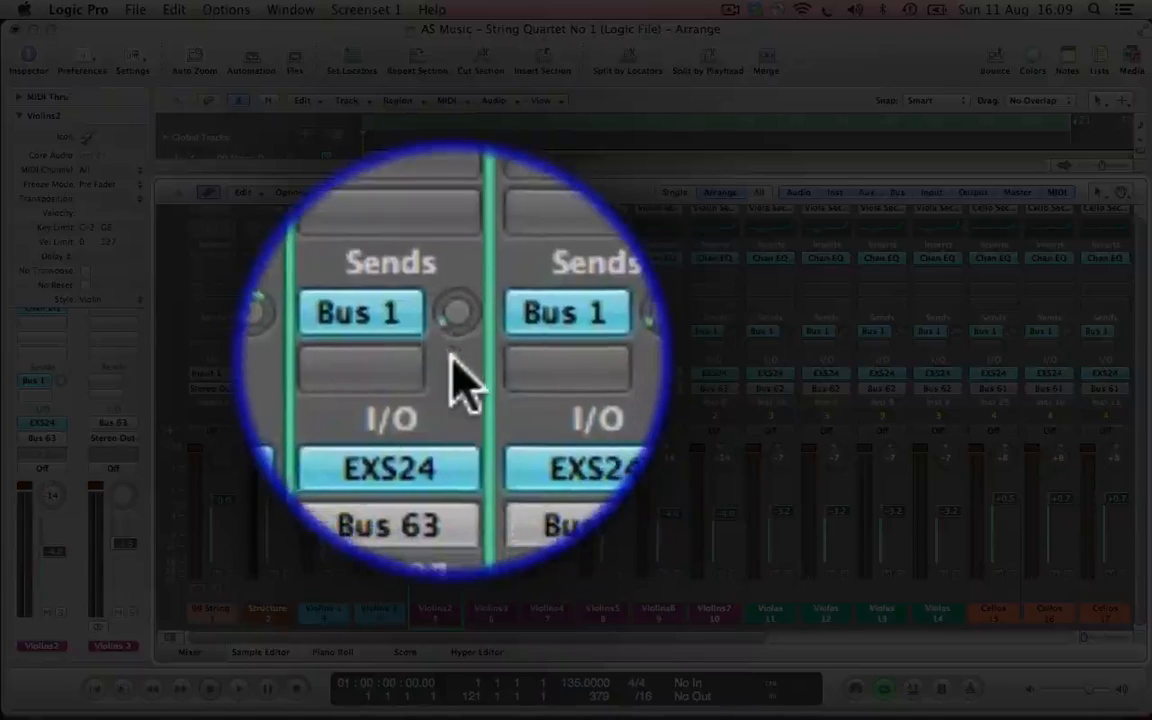
drag(451, 356, 698, 356)
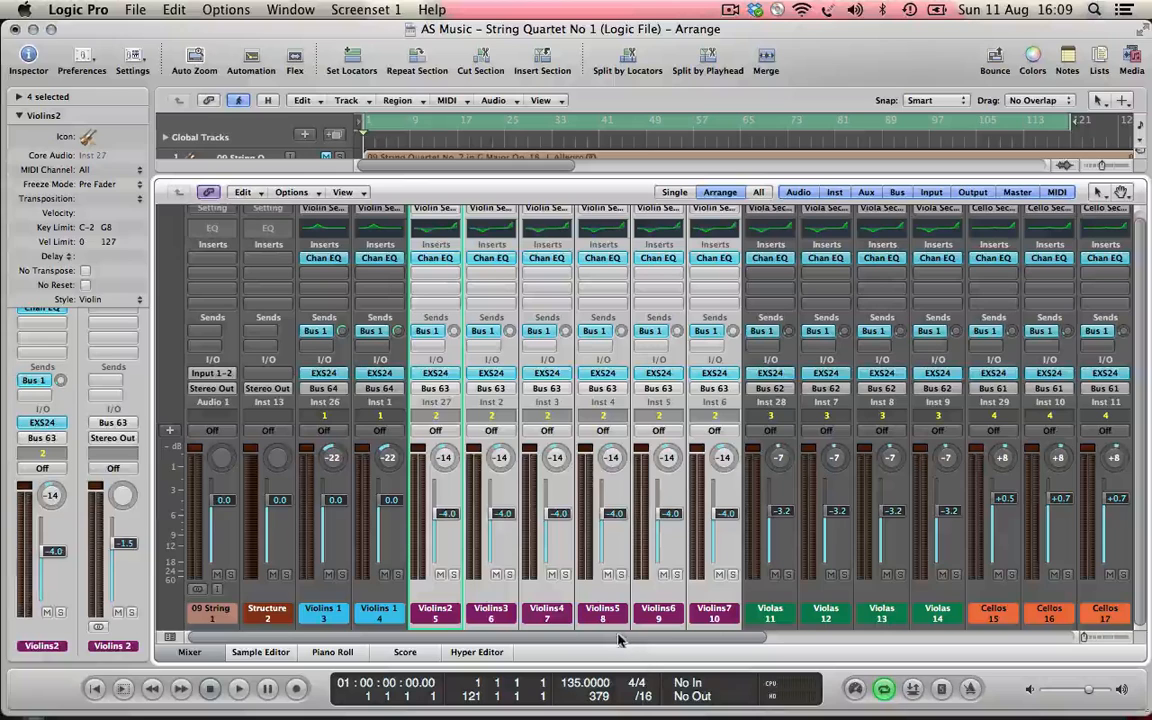
Play from bar 65 with Cycle off, lower the Violins 2 aux fader to -4.4 dB and stop playback
scroll(618, 640, right, 10)
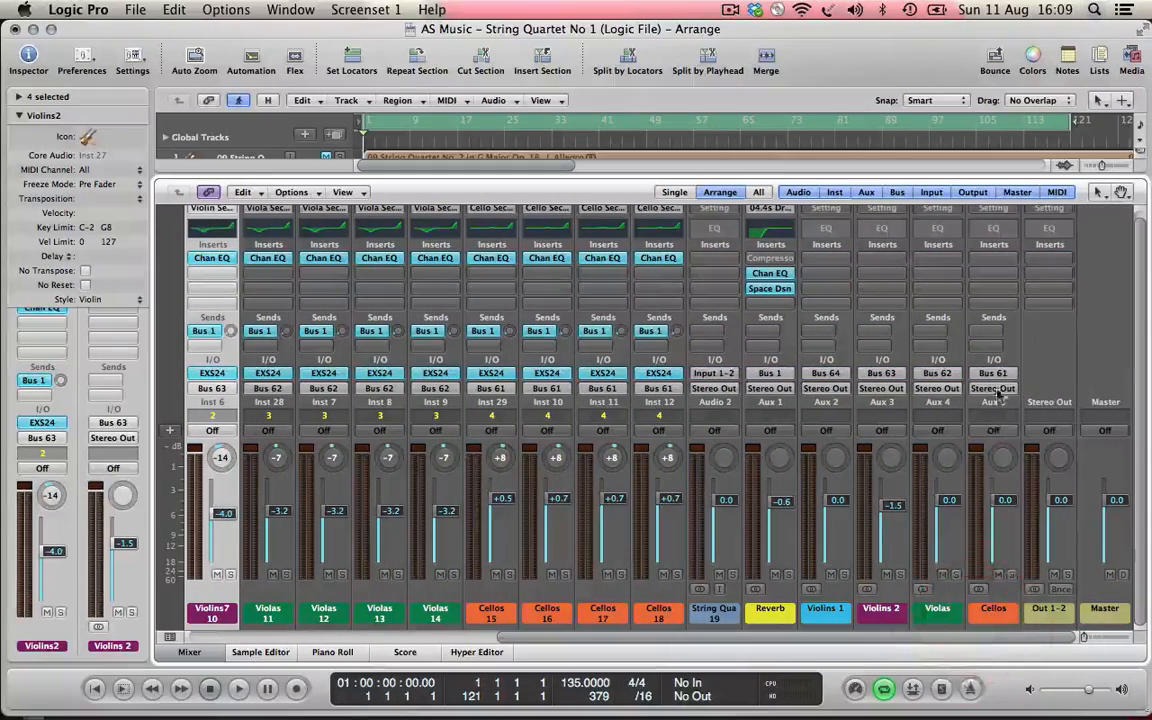
click(900, 332)
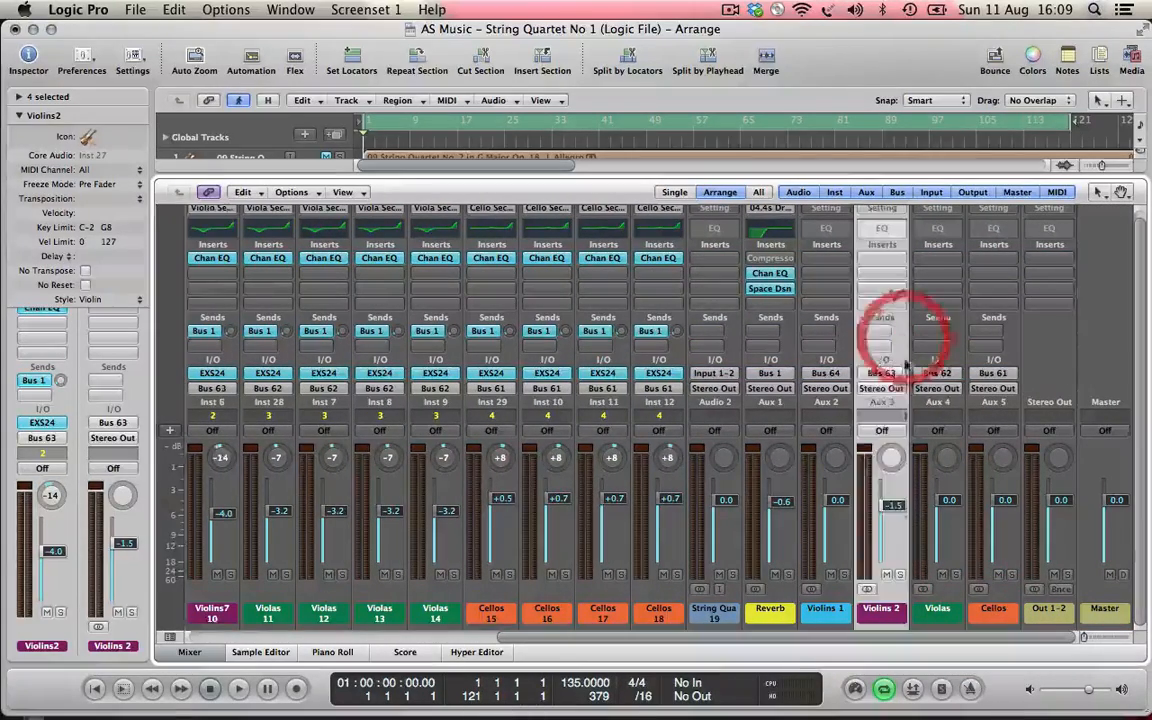
drag(892, 503, 895, 511)
click(741, 125)
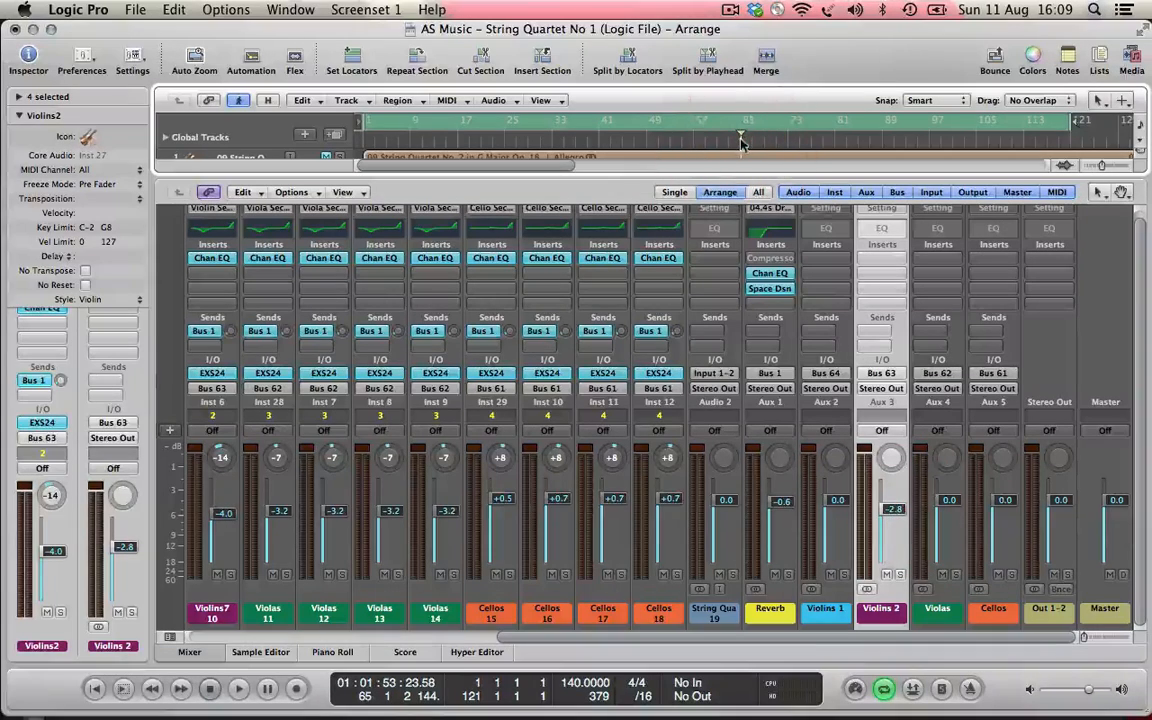
click(741, 125)
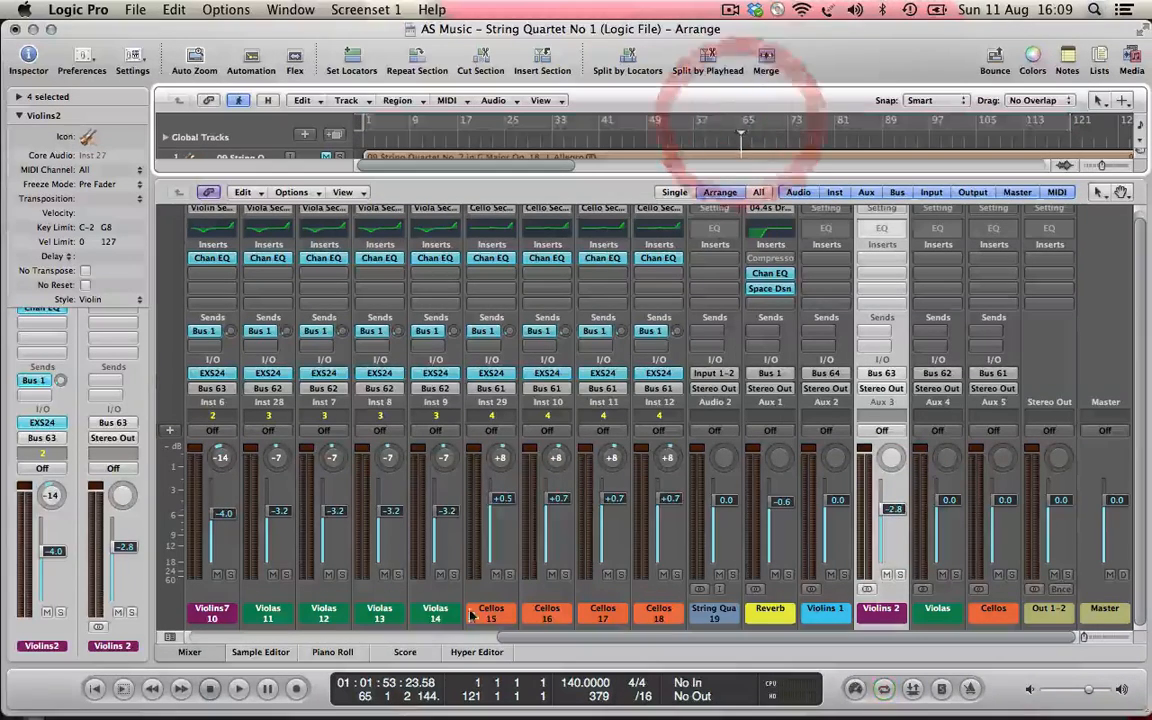
click(234, 692)
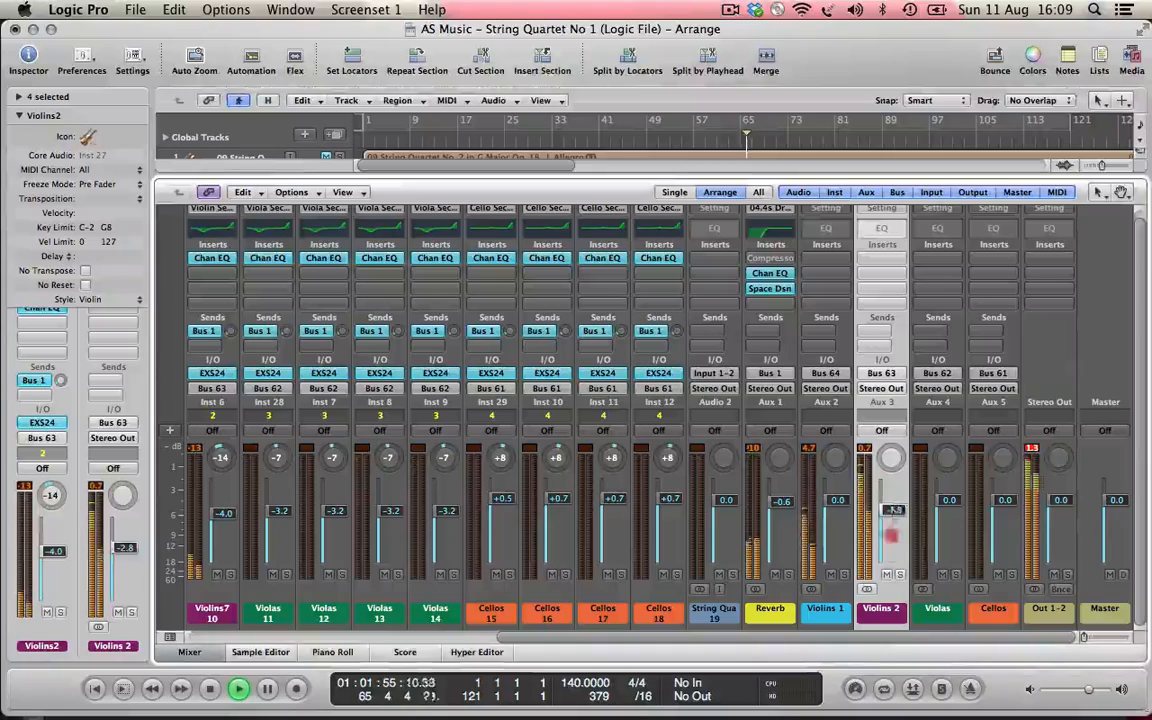
mouse_move(894, 511)
mouse_down()
mouse_move(892, 684)
mouse_move(923, 458)
mouse_move(916, 538)
mouse_move(889, 532)
mouse_move(887, 548)
mouse_move(891, 506)
mouse_up()
key(space)
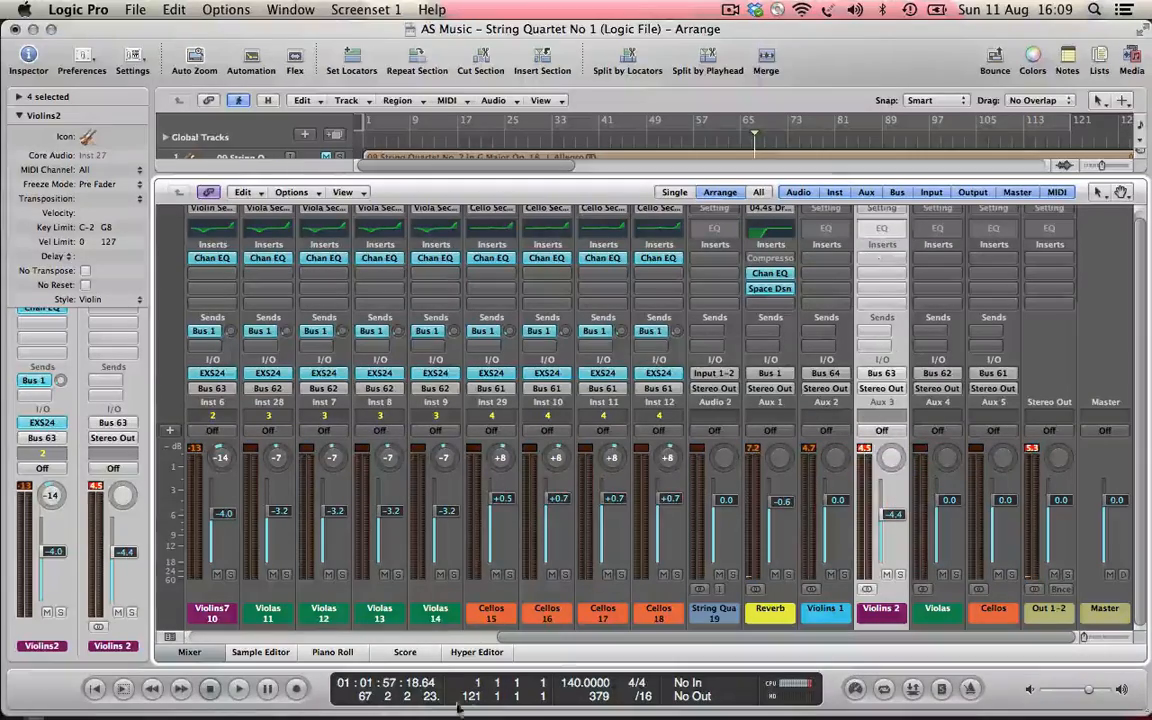
Assign the Violins 1 channel strip of track 3 to Group 1 and select the four Violas channel strips
click(328, 640)
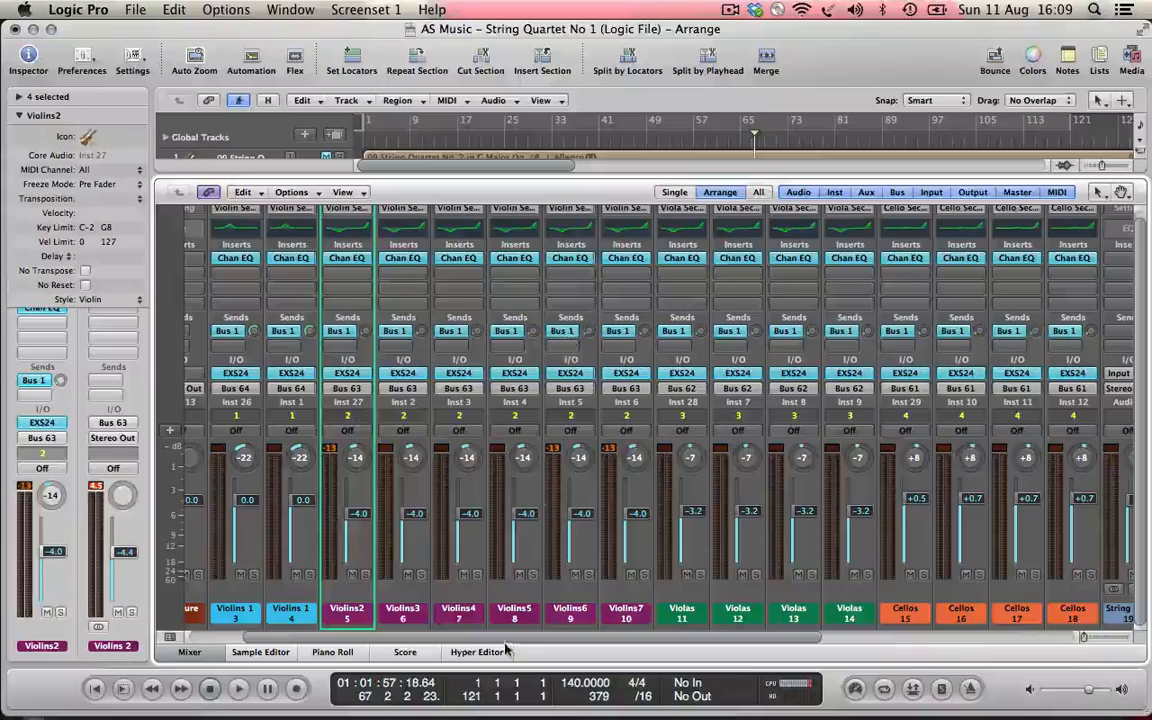
scroll(509, 617, left, 4)
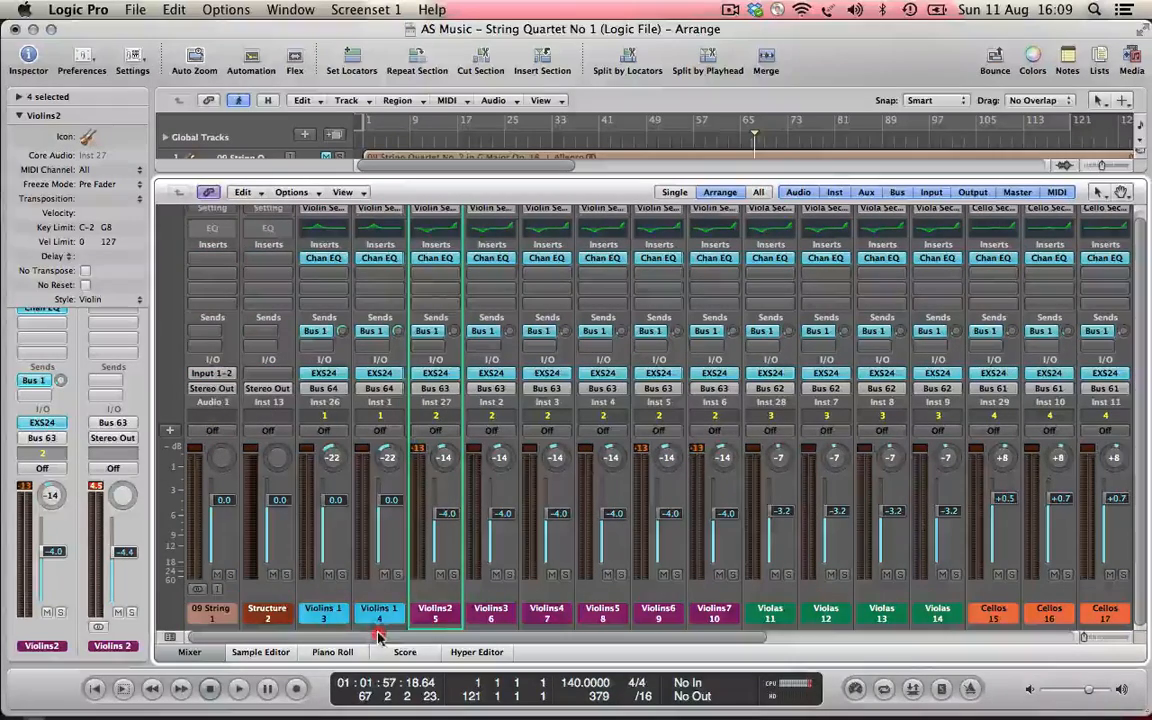
click(338, 362)
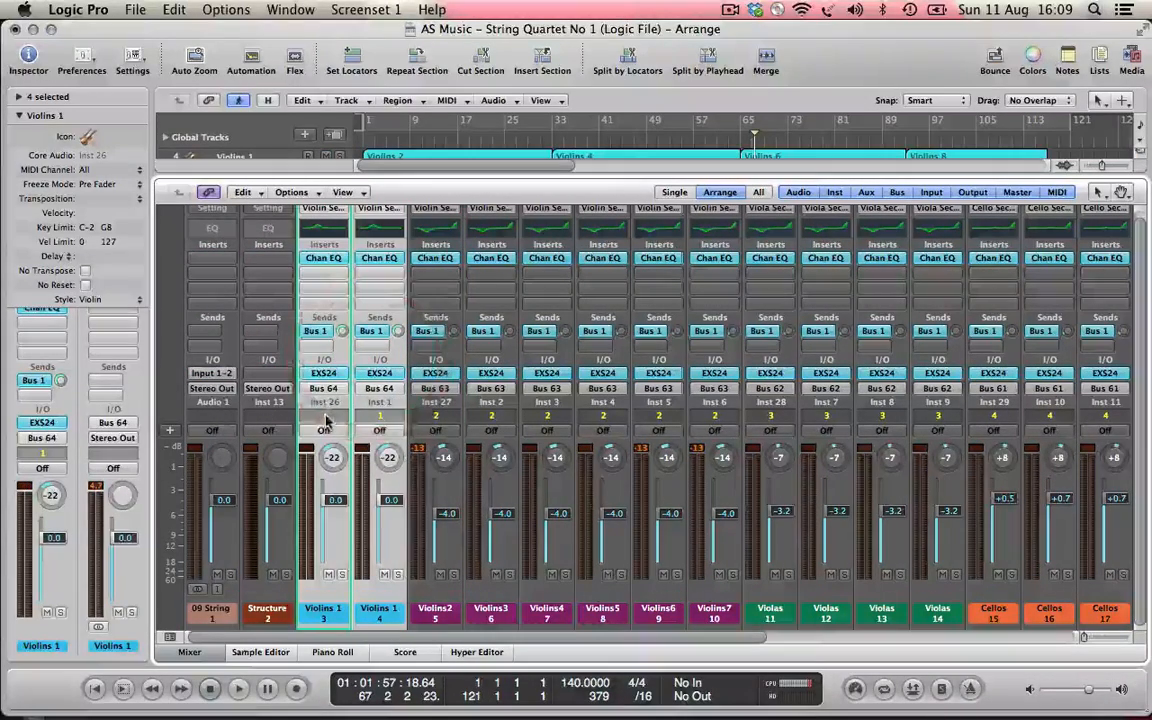
click(324, 417)
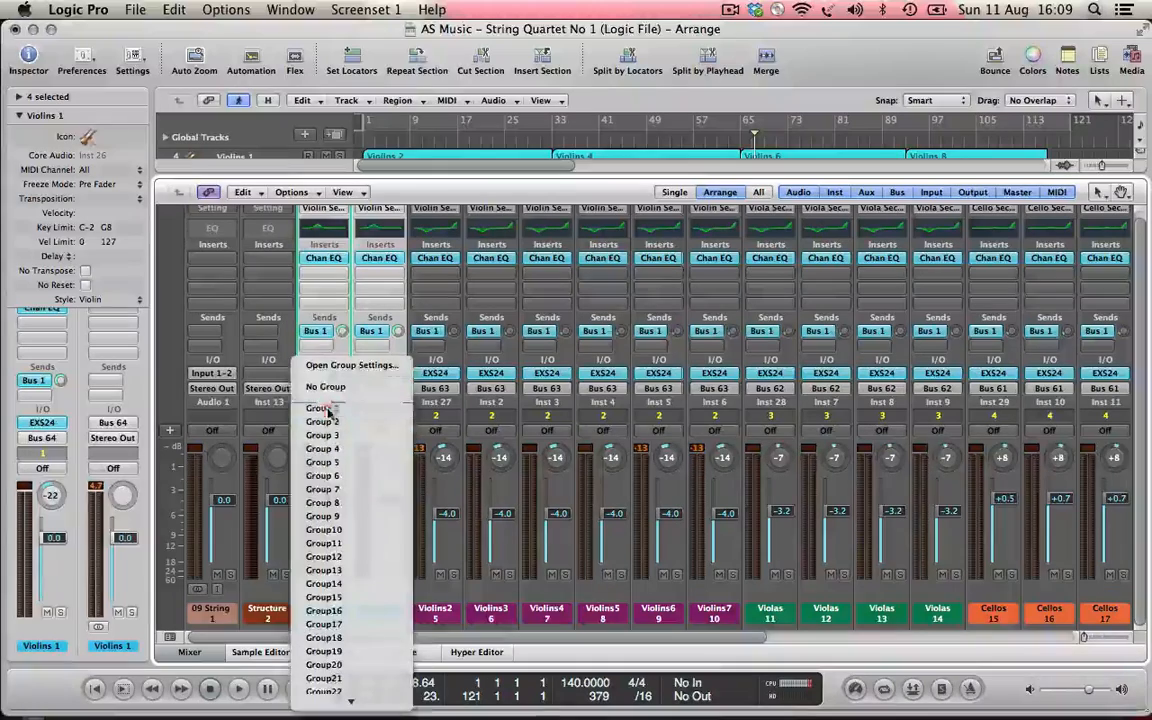
click(326, 409)
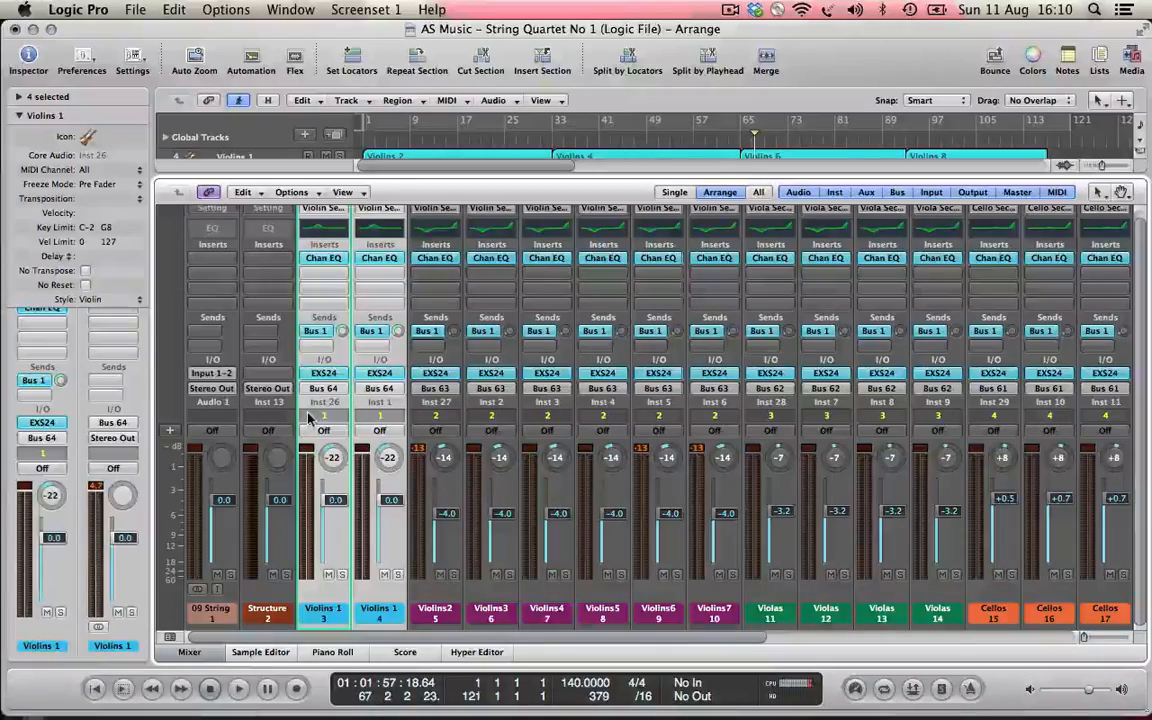
drag(407, 632, 583, 628)
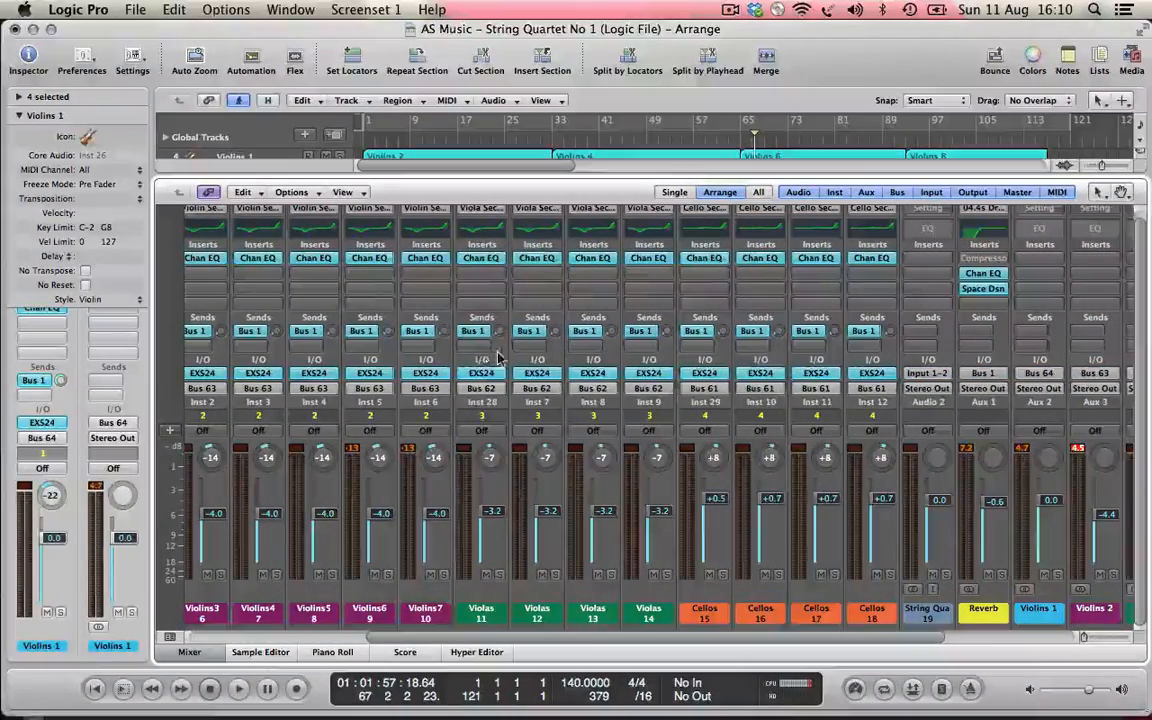
drag(500, 351, 650, 356)
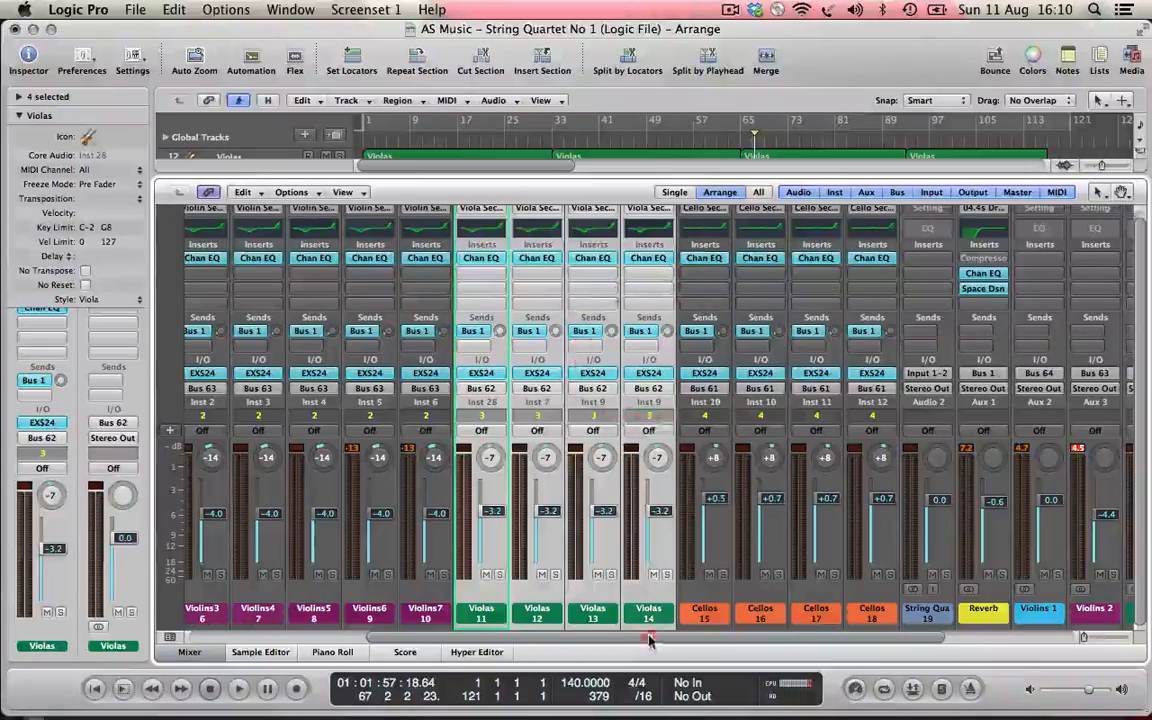
Open the Channel EQ on the Reverb aux, examine its low-cut curve and close the plug-in window
drag(650, 640, 818, 641)
click(788, 358)
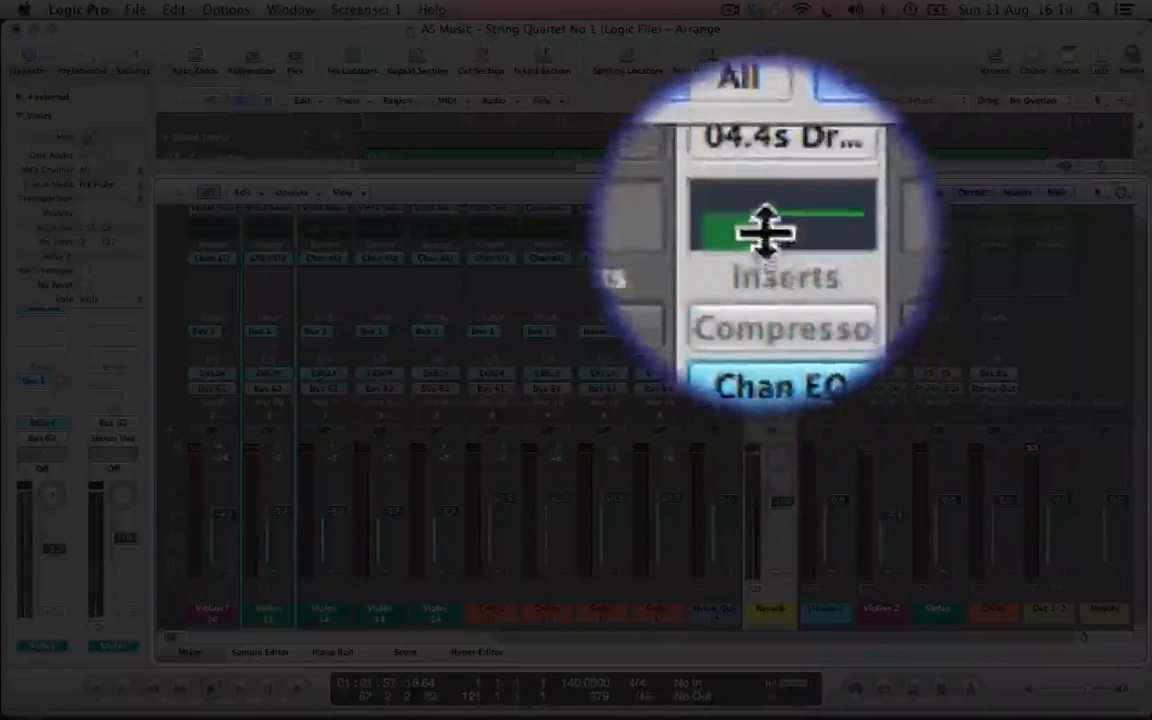
click(770, 230)
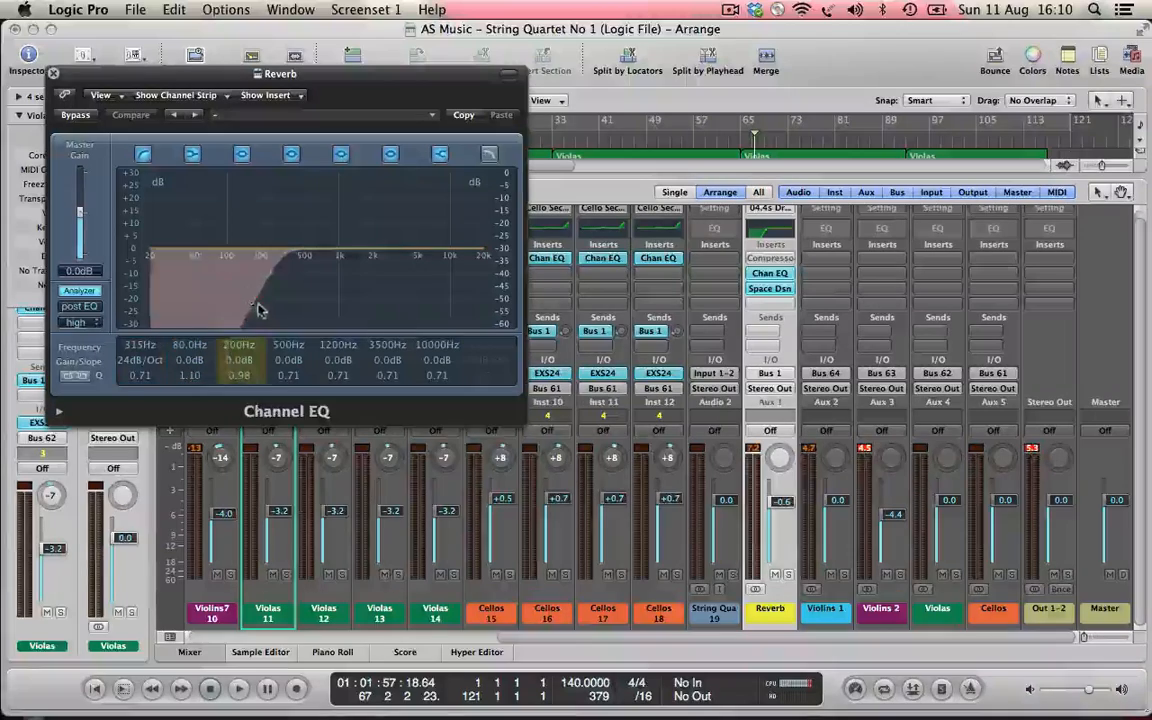
drag(225, 290, 283, 265)
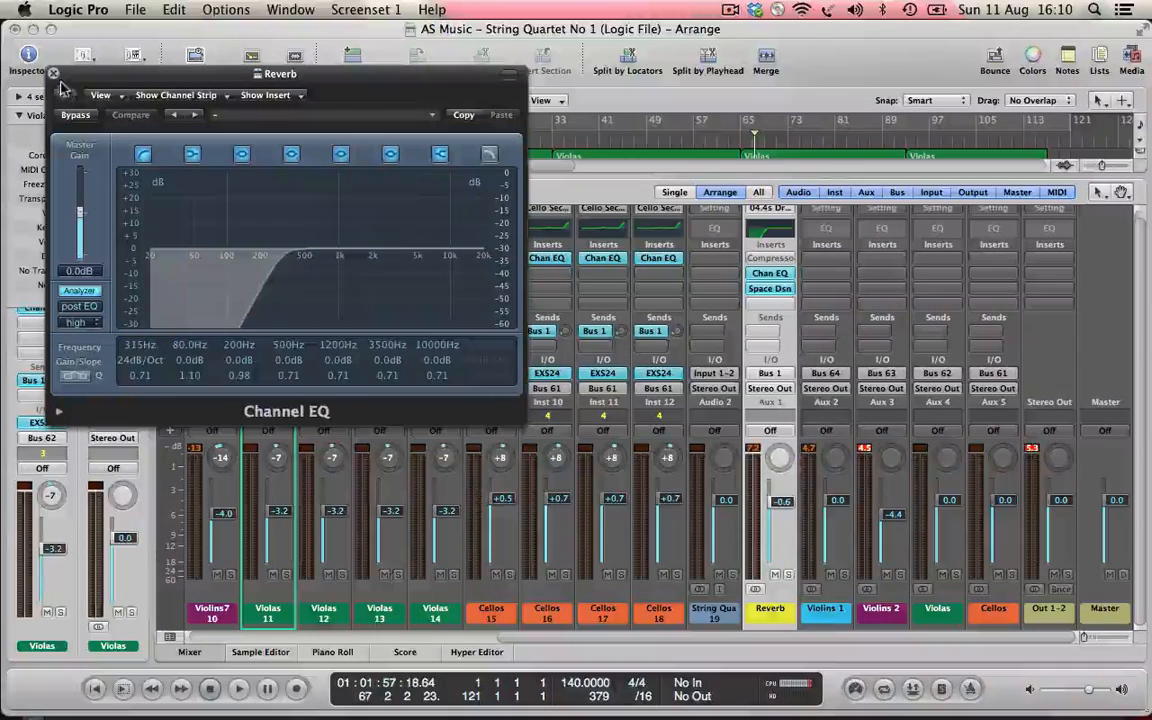
click(56, 75)
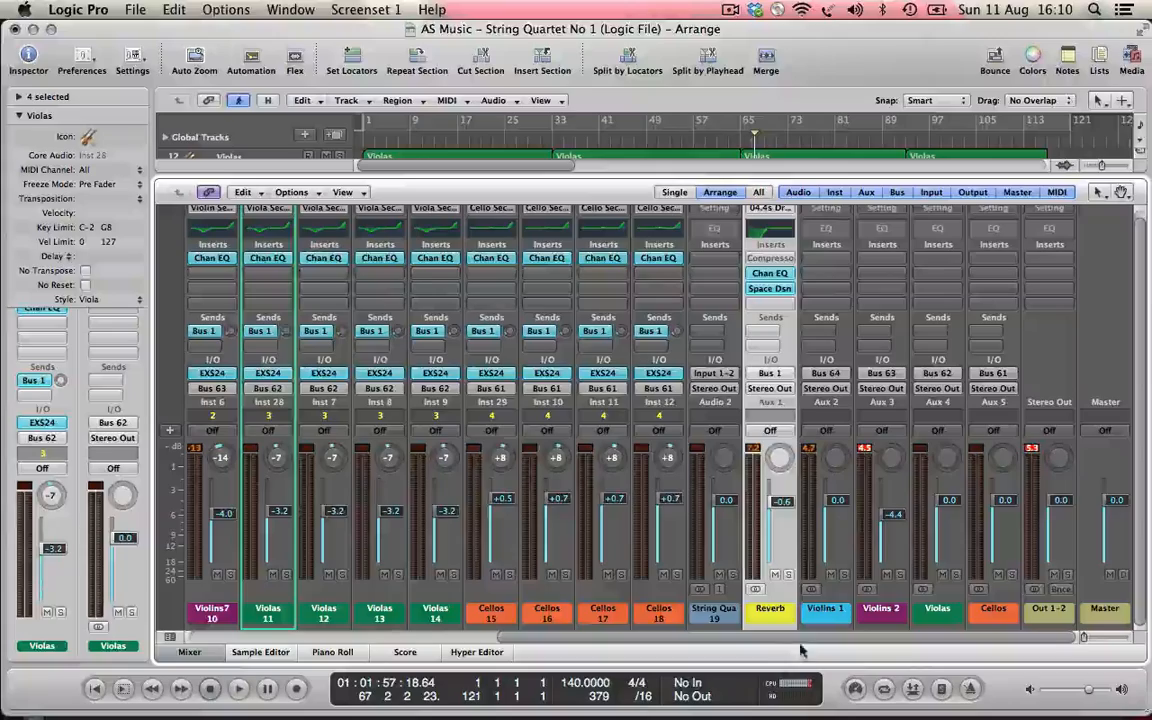
Close the Mixer and select all string regions on tracks 3 to 18 in the Arrange area
drag(803, 641, 400, 645)
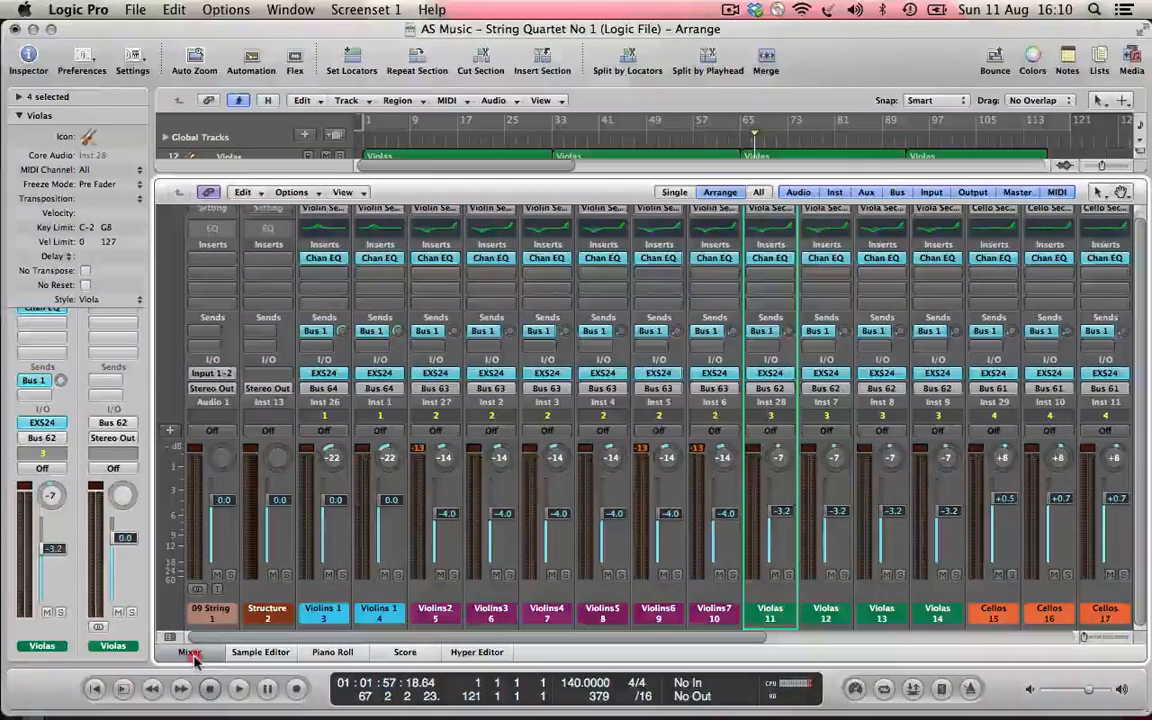
click(194, 657)
click(625, 619)
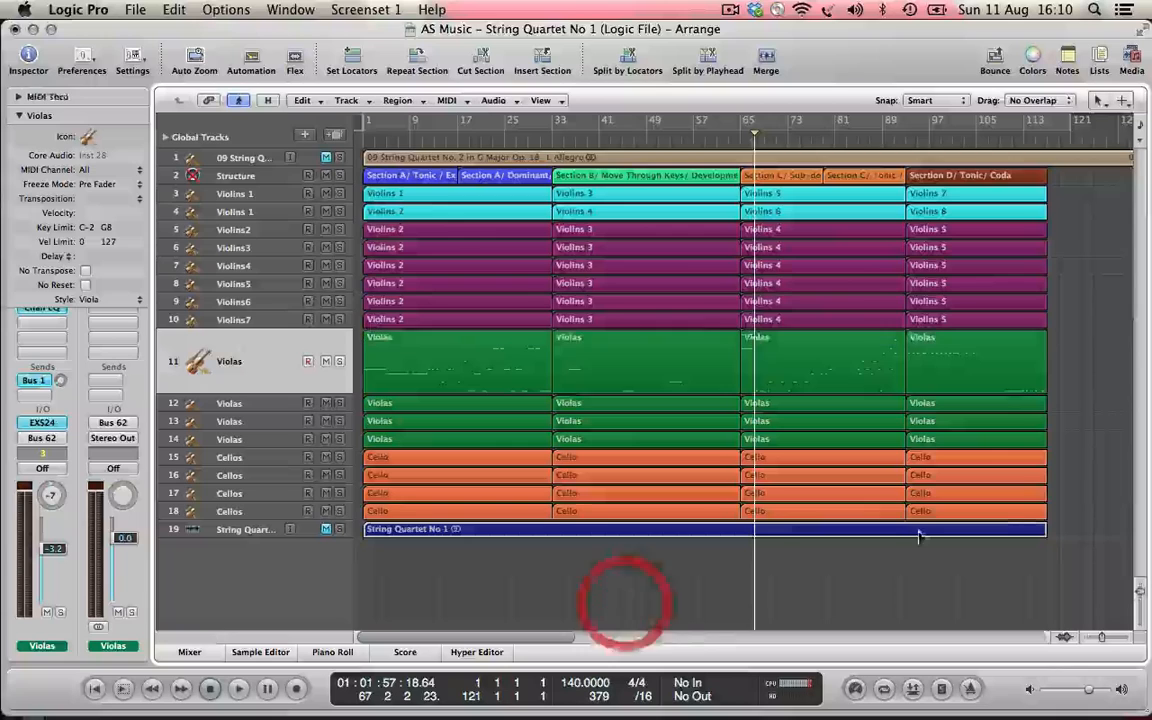
drag(1068, 513, 381, 196)
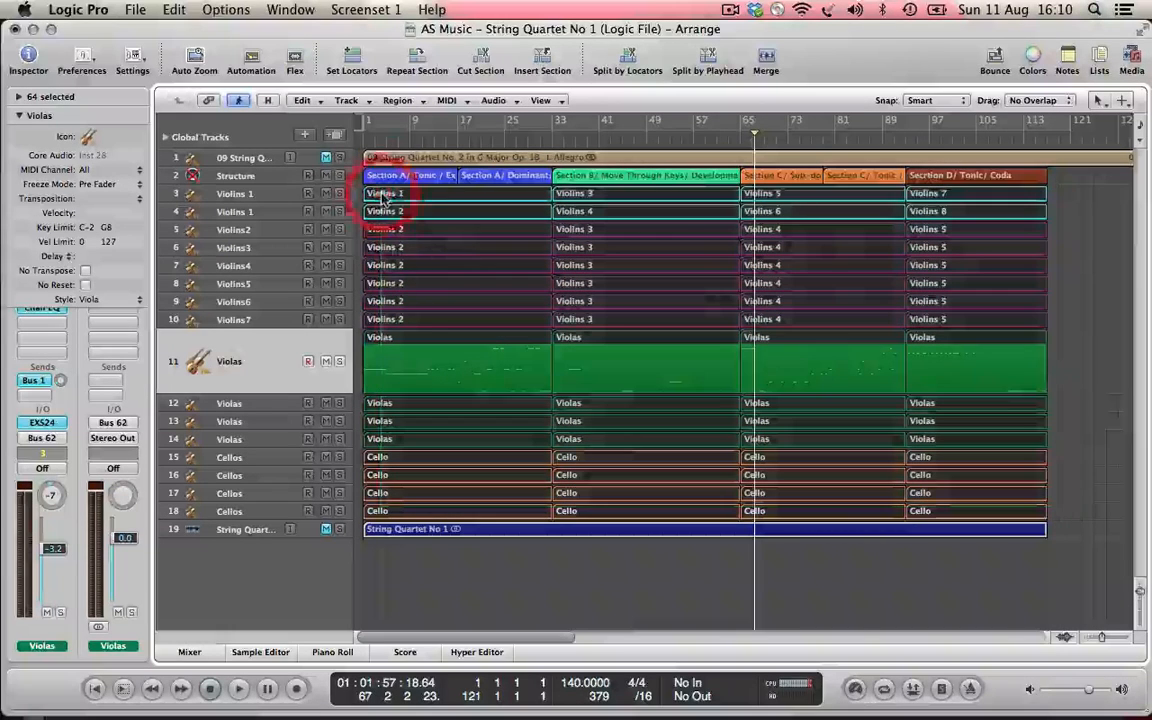
Examine the PCM bounce settings for Output 1-2, cancel the bounce and select the String Quartet No 1 audio region
click(996, 60)
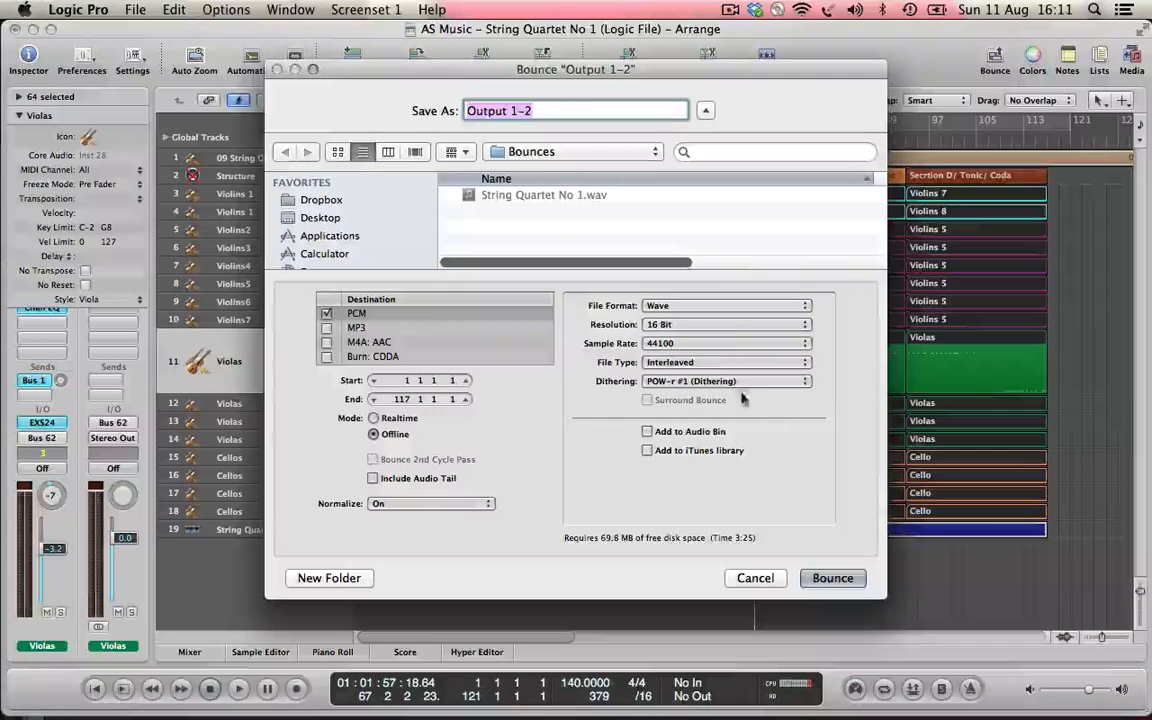
click(756, 578)
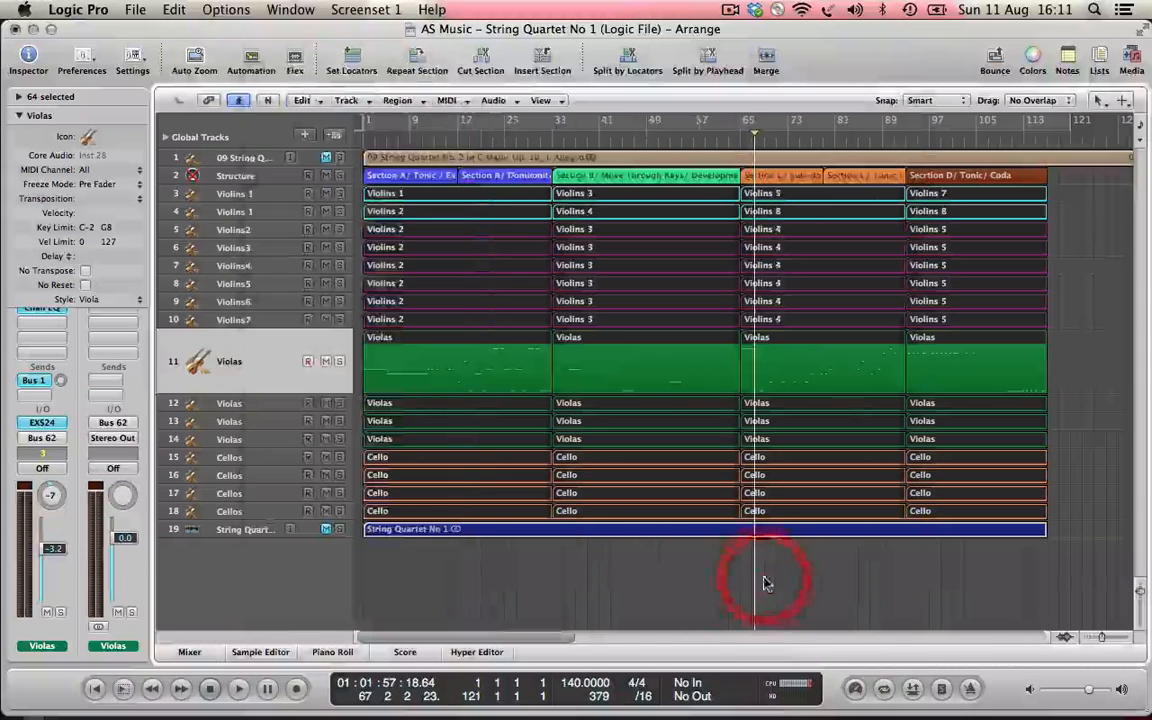
click(600, 532)
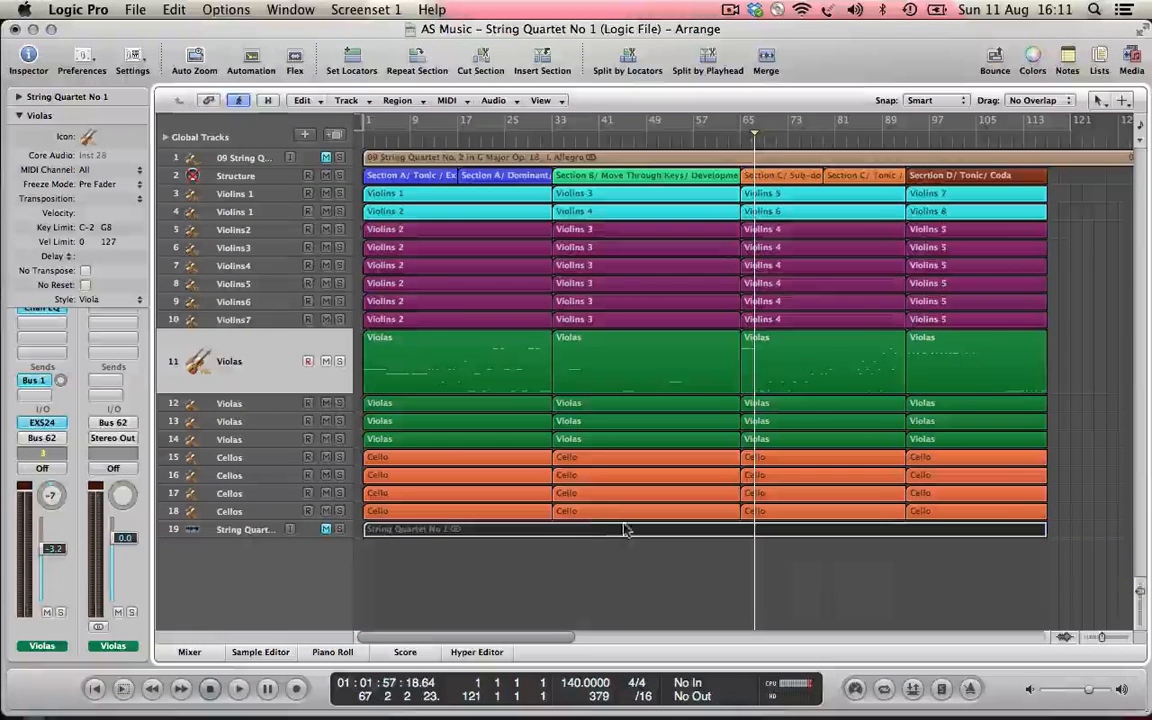
Select the String Quartet No 1 track and its audio region, and examine the Export as Audio File option without exporting
click(265, 532)
click(504, 517)
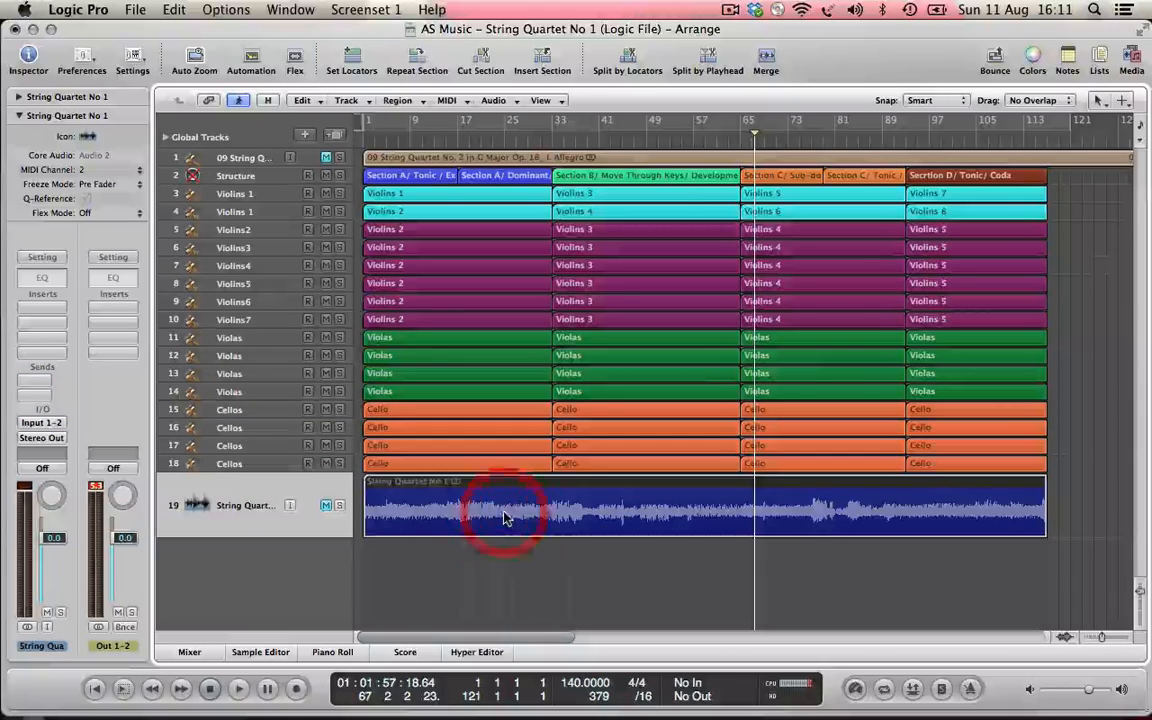
right_click(504, 517)
mouse_move(533, 632)
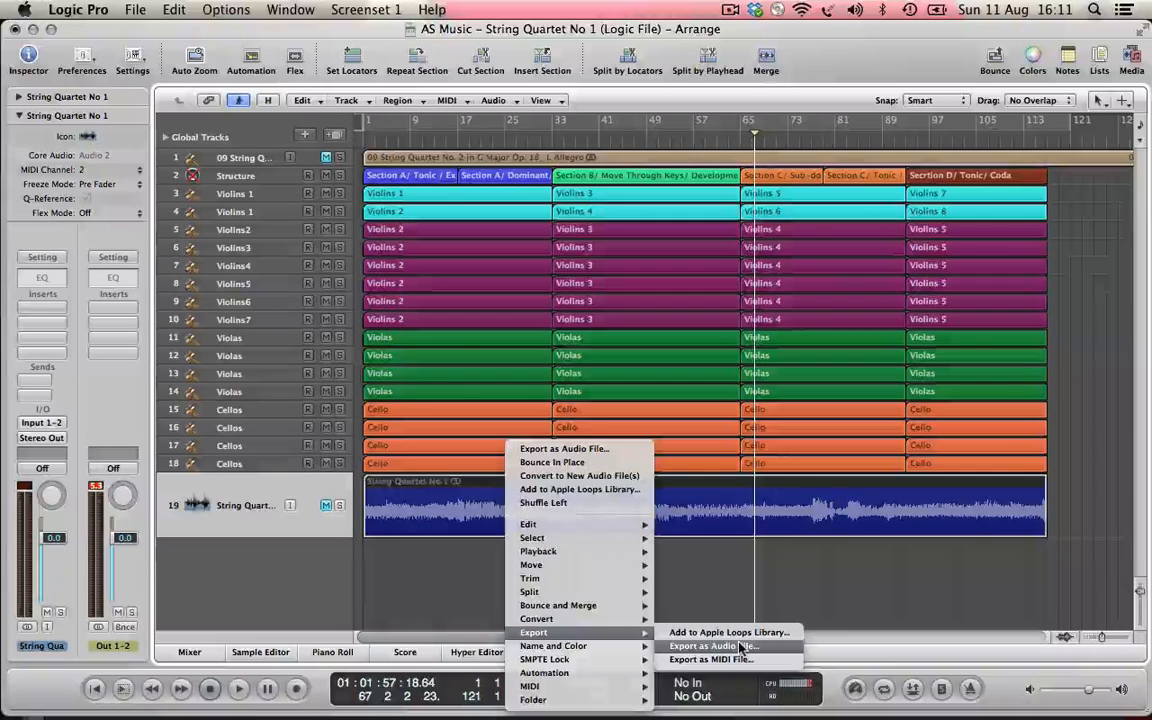
click(717, 581)
click(617, 573)
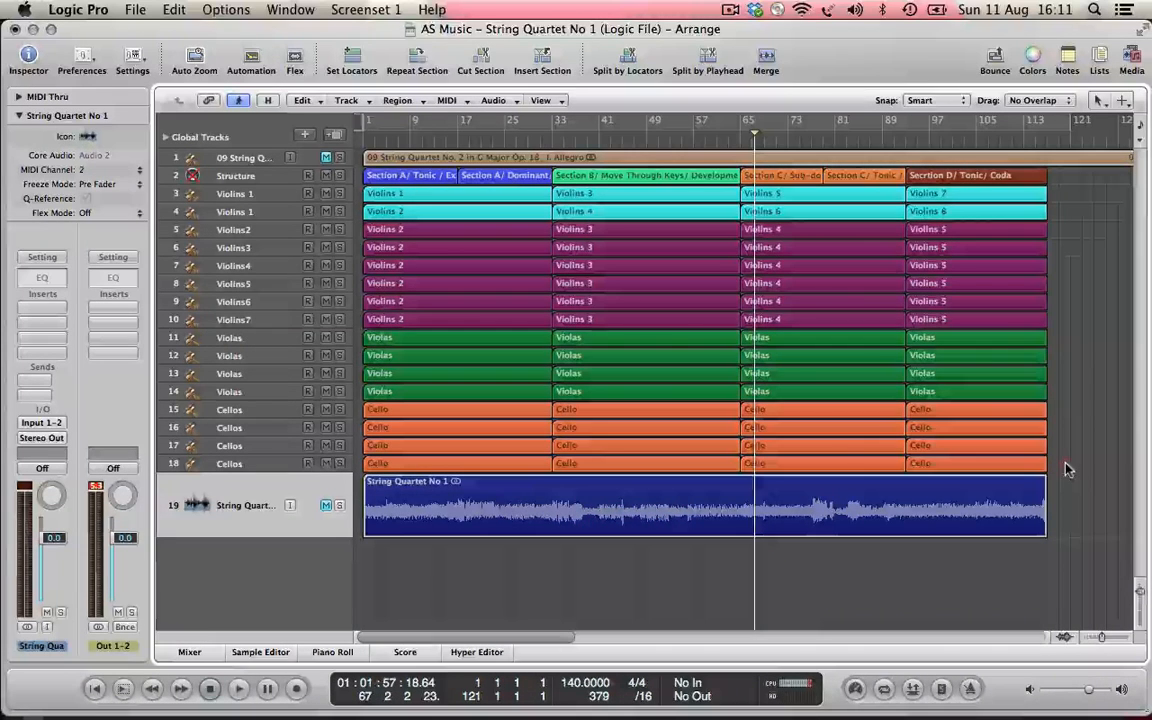
Examine the Selection as MIDI File export option for all string regions on tracks 3 to 18, and reselect the String Quartet No 1 audio region
drag(1070, 466, 413, 201)
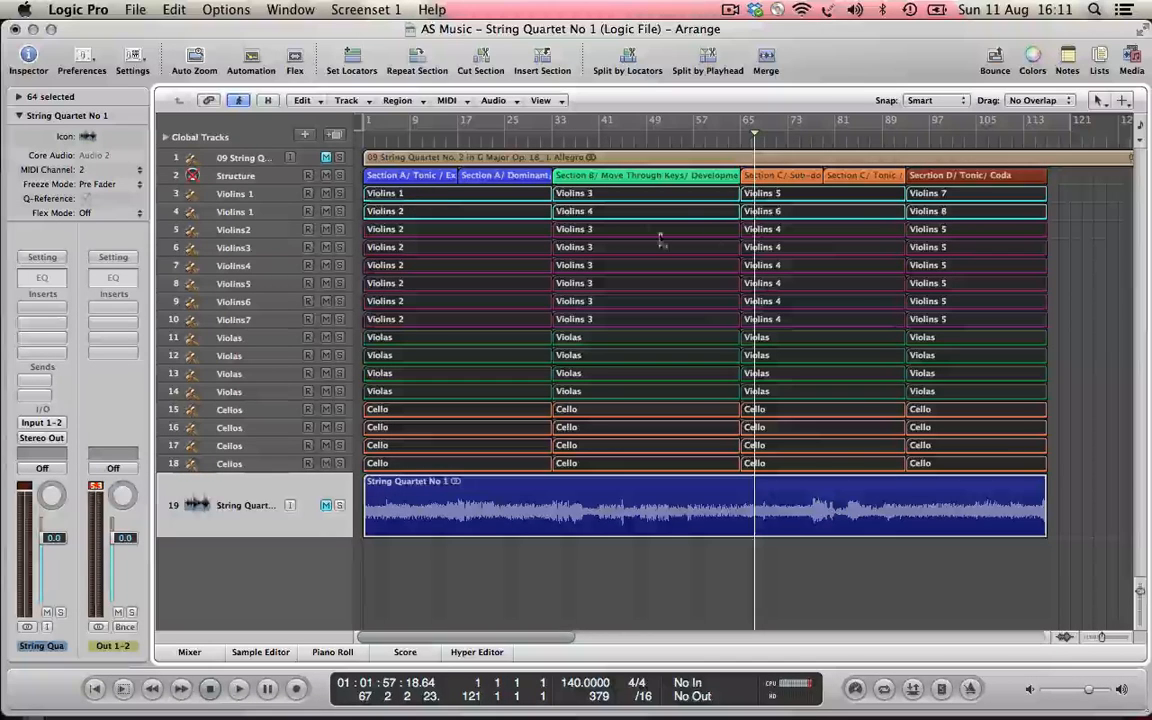
click(136, 10)
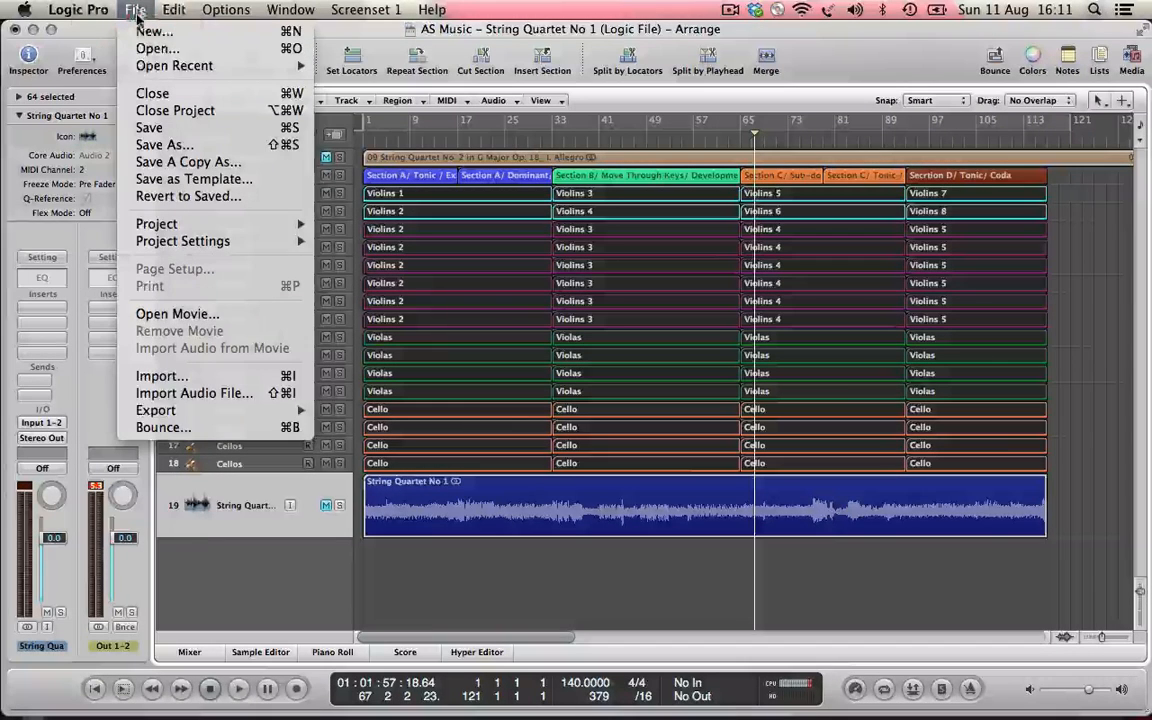
mouse_move(190, 411)
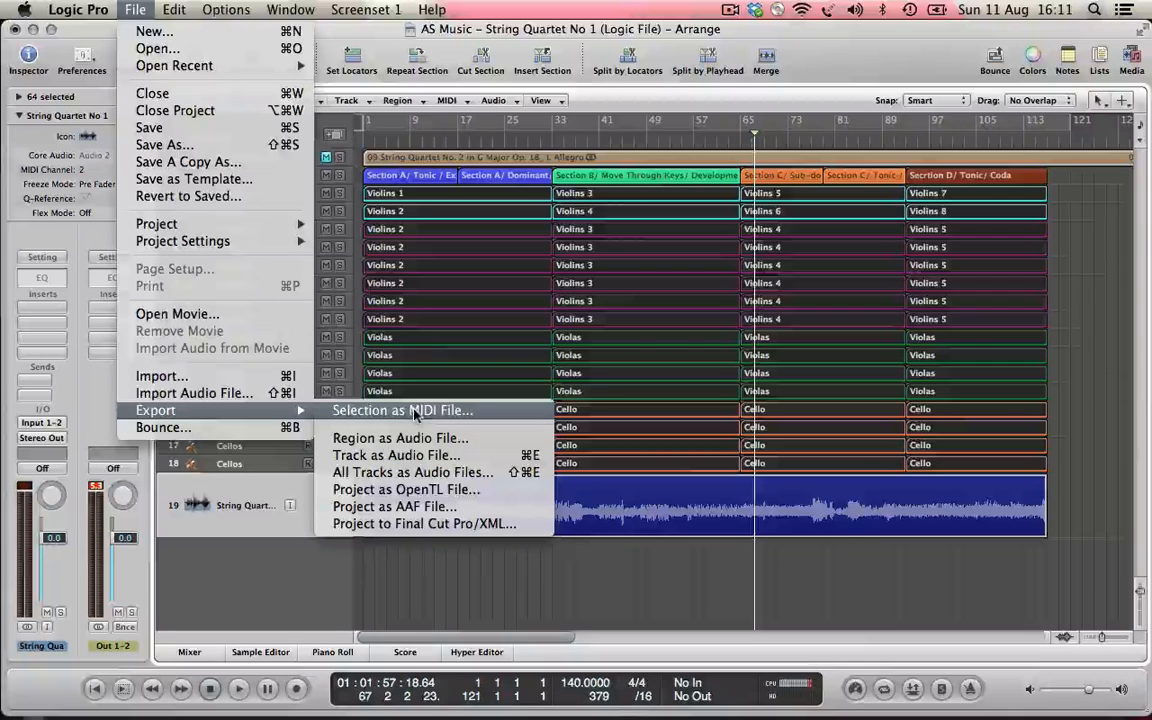
click(918, 568)
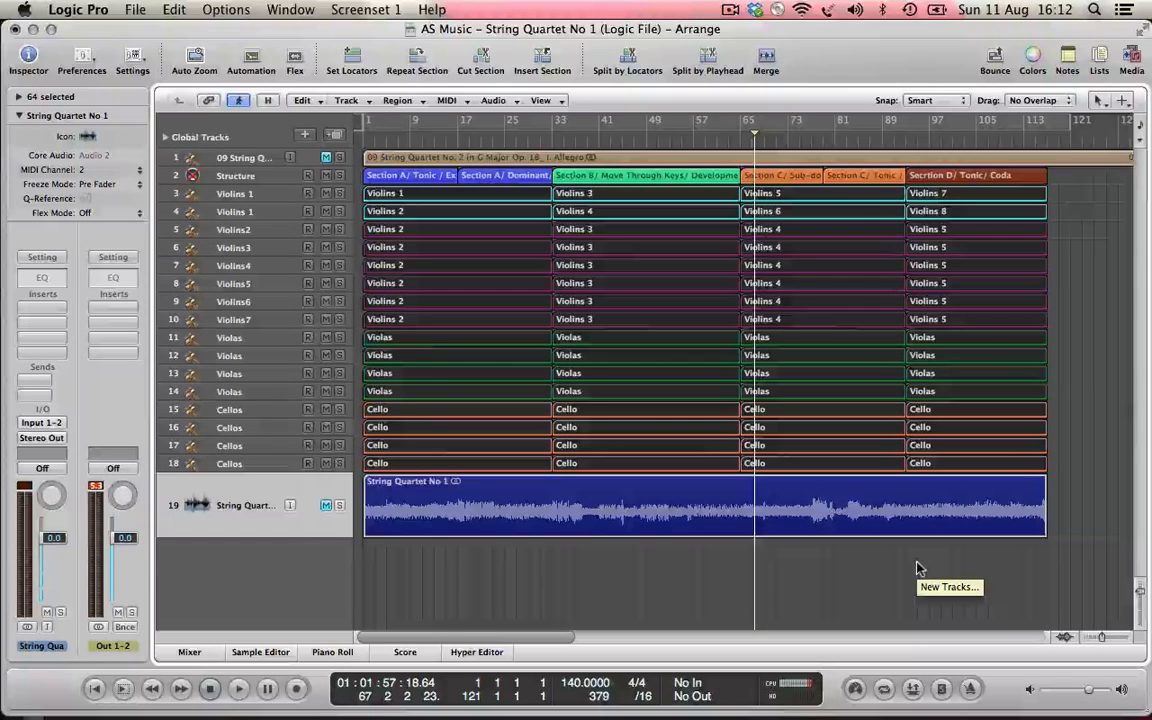
click(840, 512)
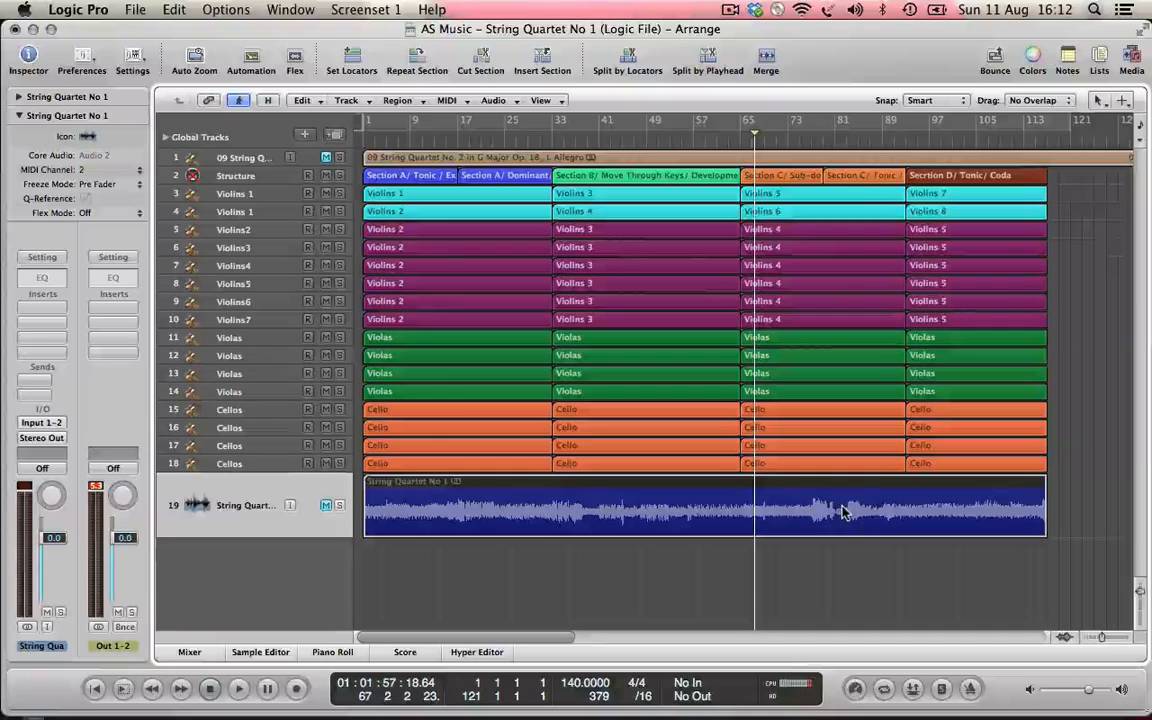
click(656, 490)
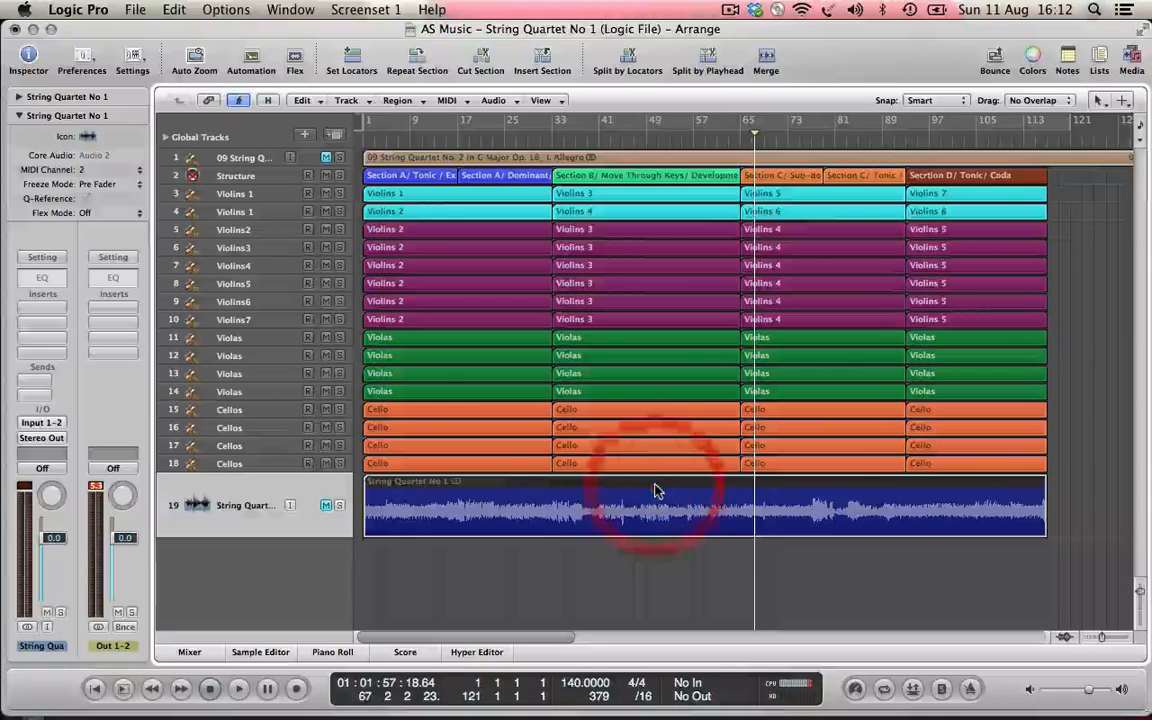